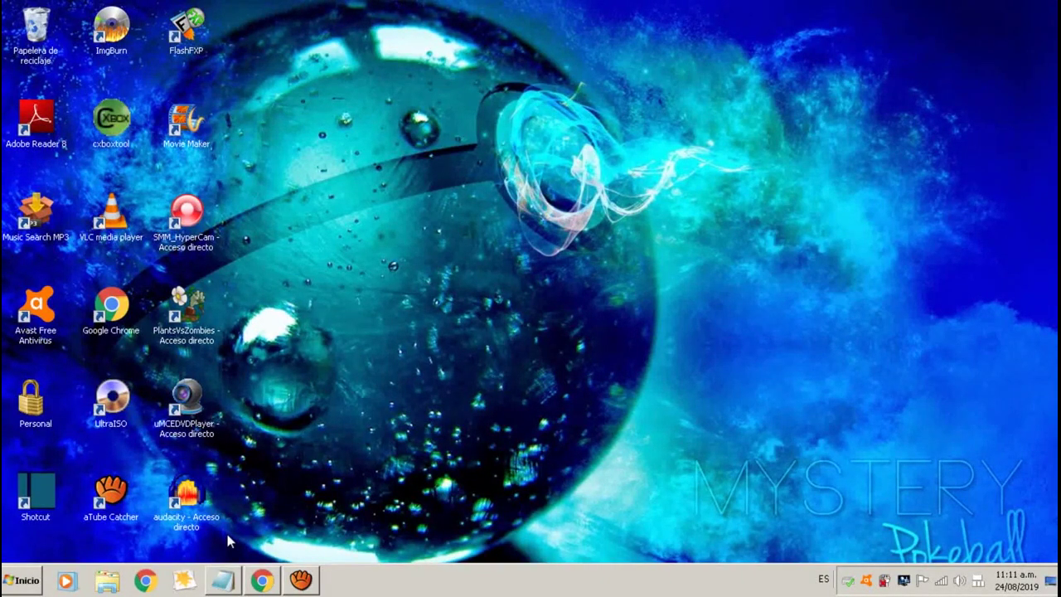
# Copy the MediaFire link for the Cmap tools zip from the Notepad file, then switch to Chrome.
pyautogui.click(223, 579)
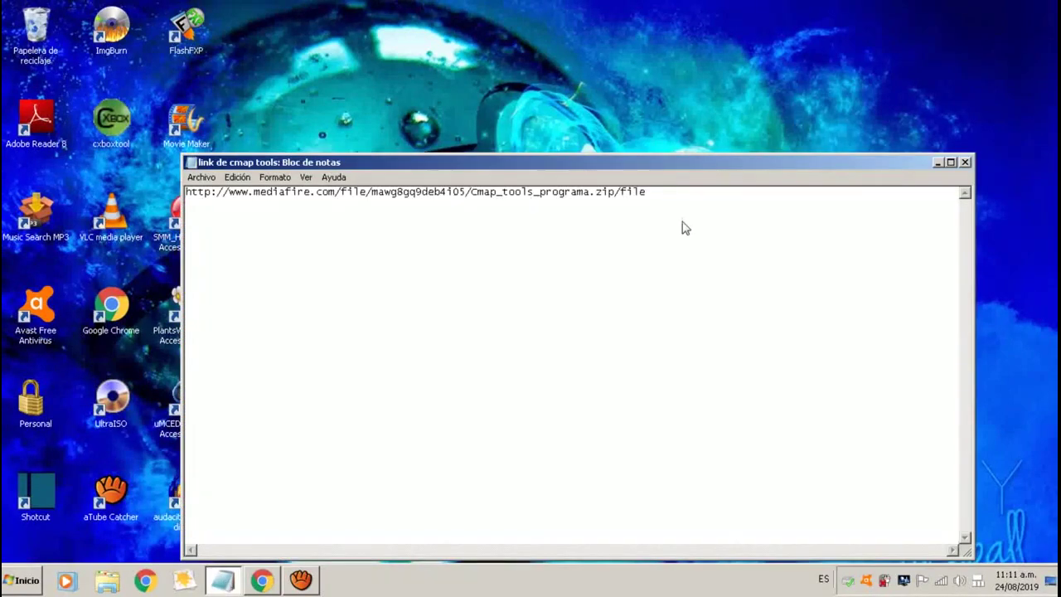
pyautogui.moveTo(668, 196); pyautogui.dragTo(170, 228)
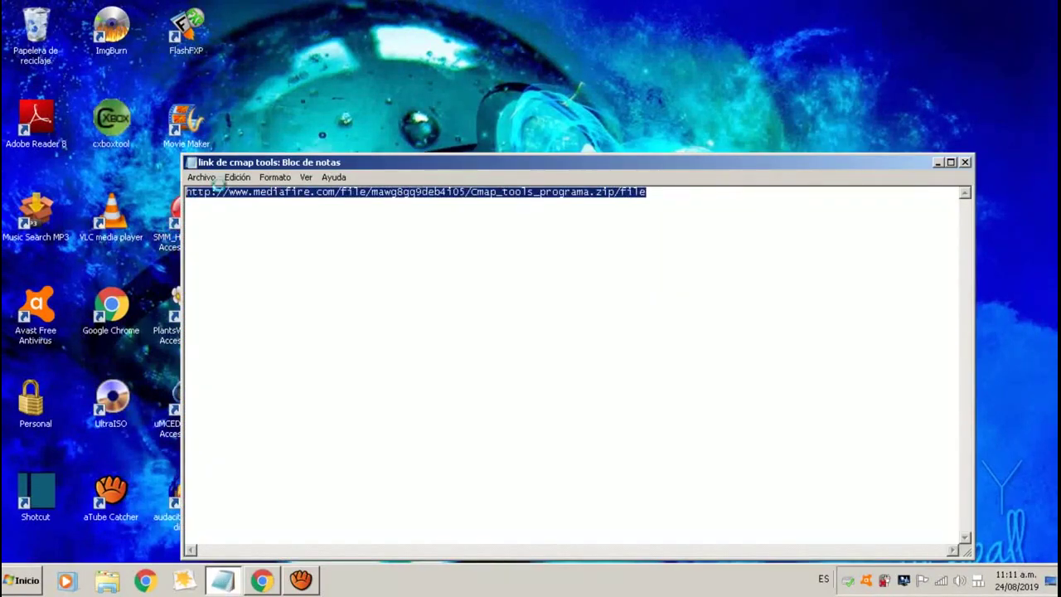
pyautogui.rightClick(258, 193)
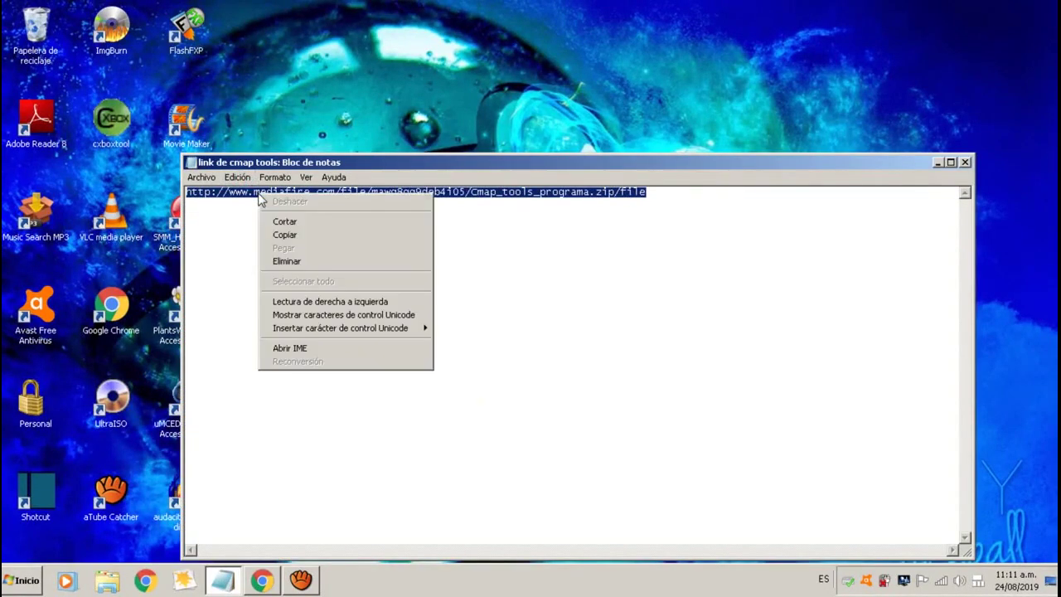
pyautogui.click(325, 237)
pyautogui.click(261, 580)
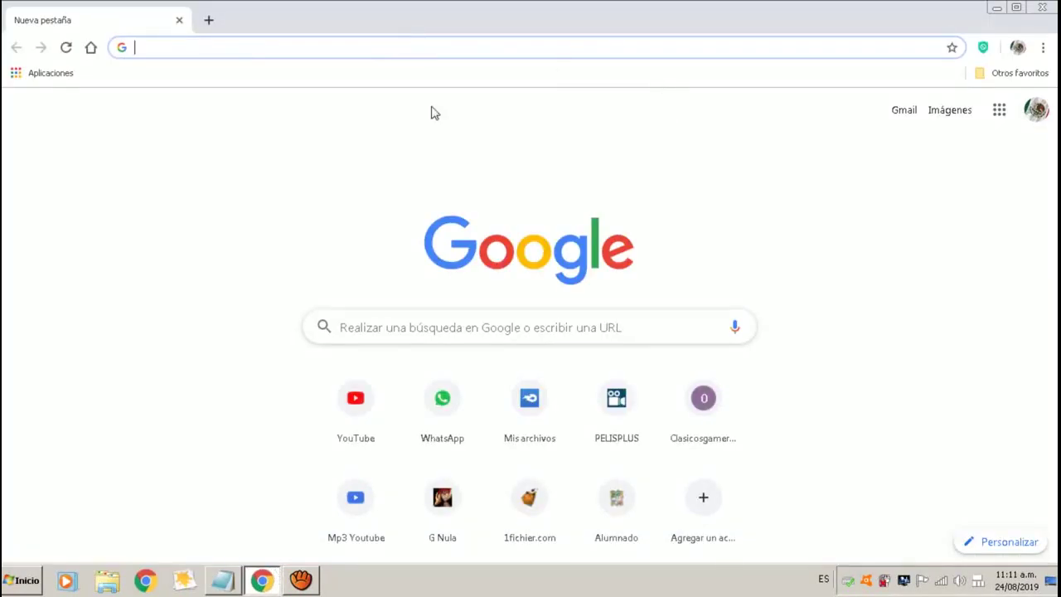
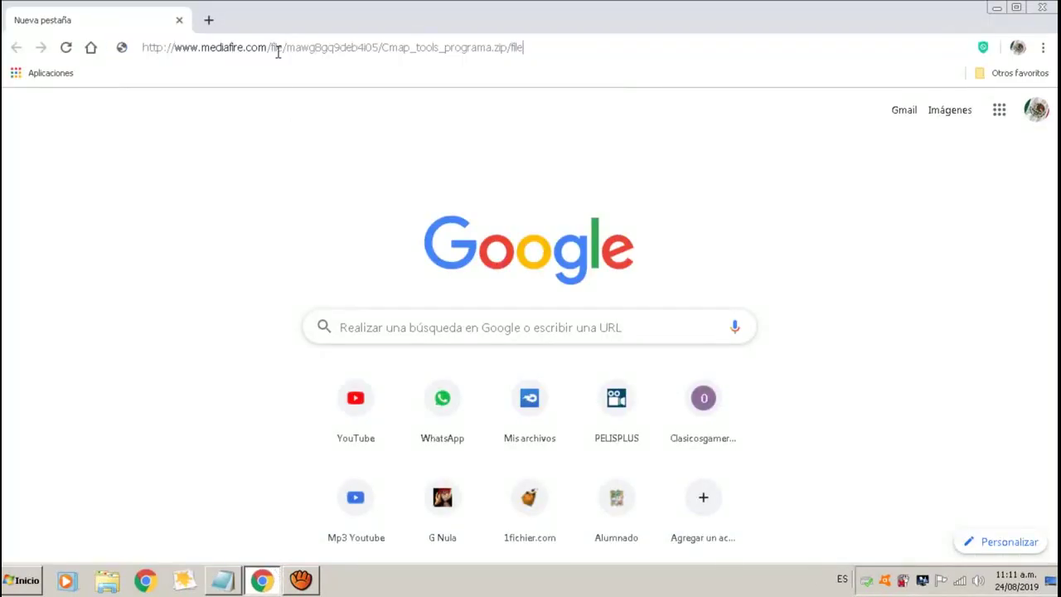
# Load the pasted MediaFire link and download Cmap tools programa.zip (61.16 MB).
pyautogui.press('Return')
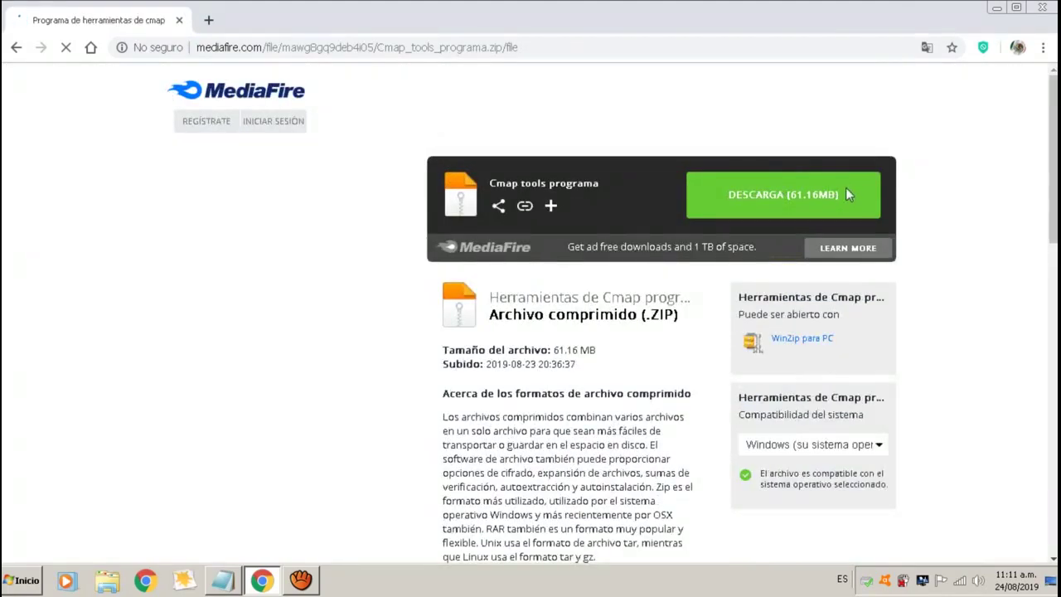
pyautogui.click(849, 195)
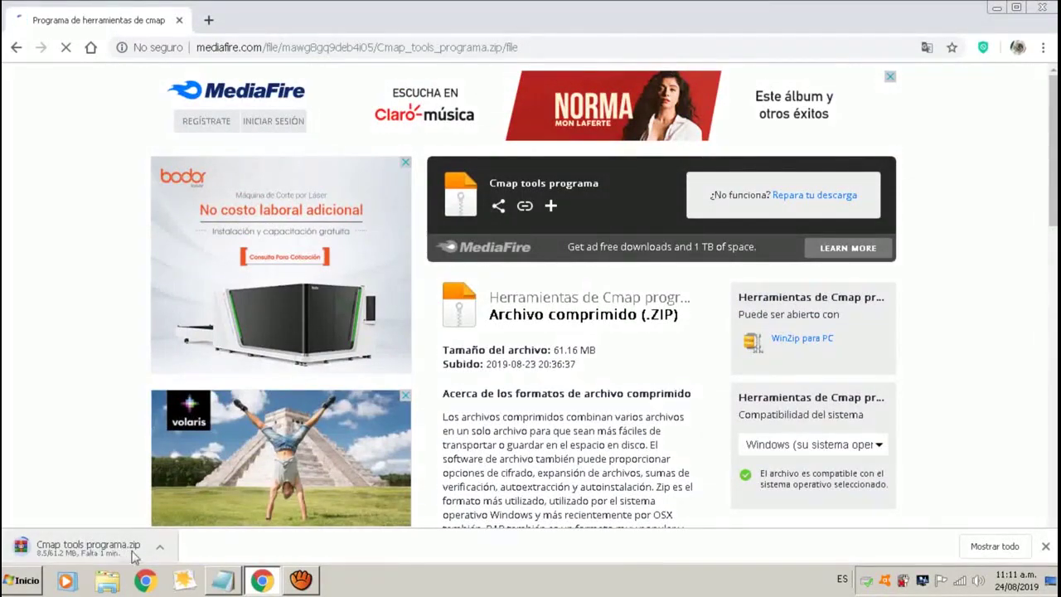
pyautogui.click(298, 581)
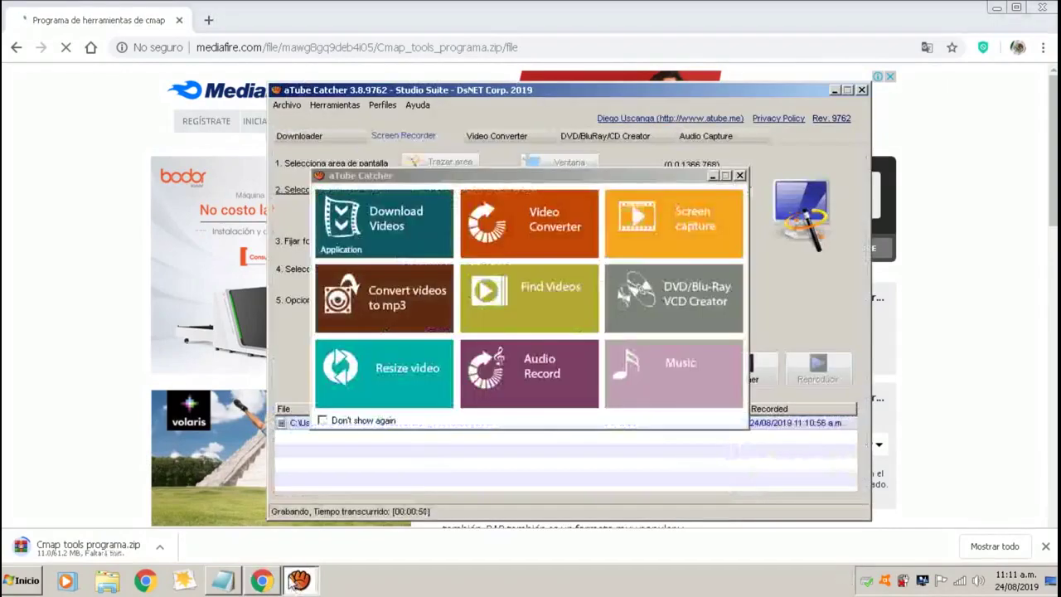
pyautogui.click(741, 176)
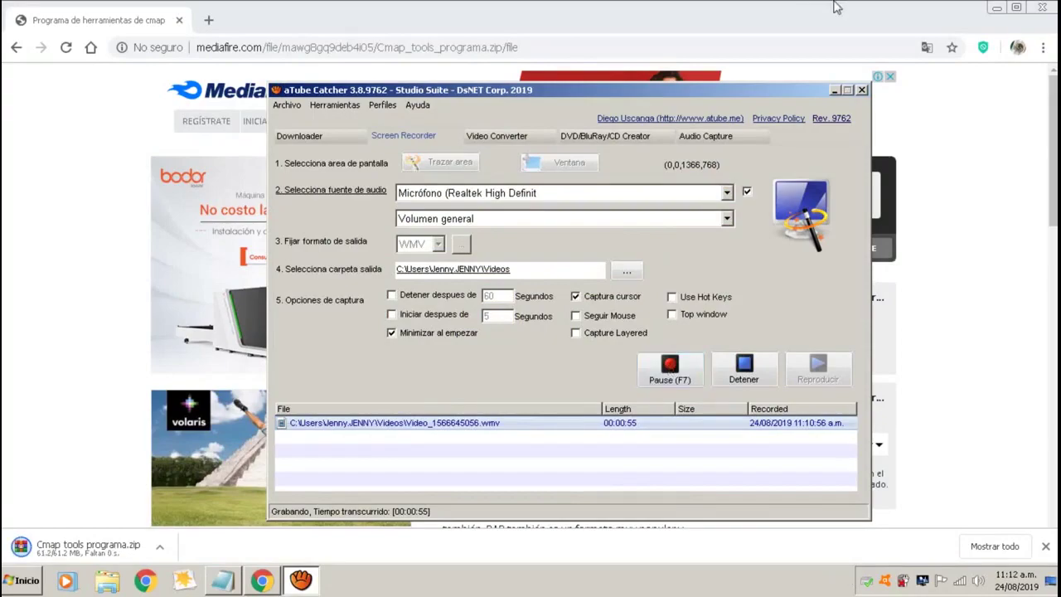
pyautogui.click(833, 91)
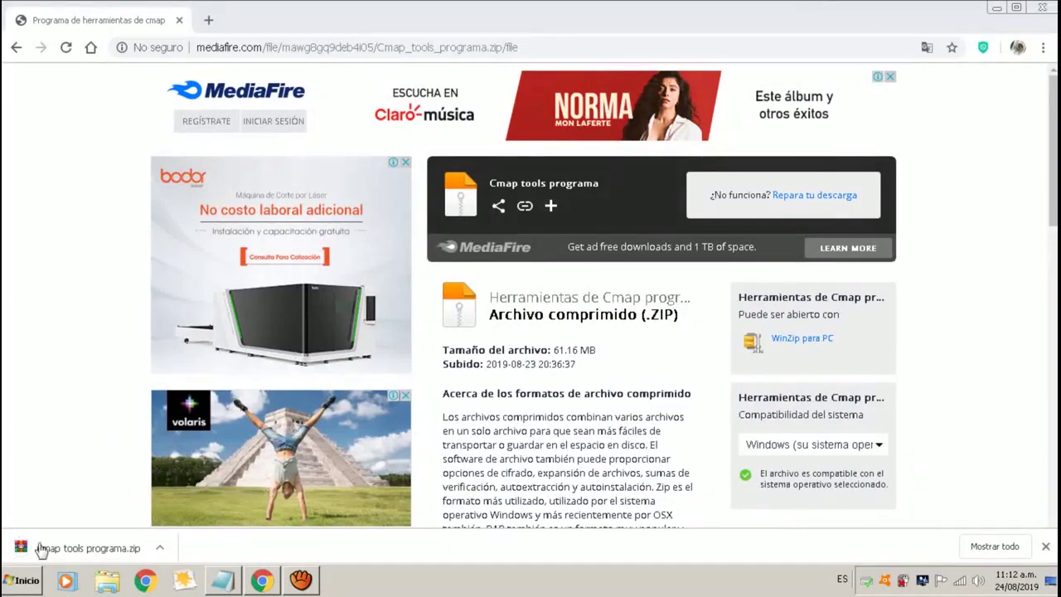
# Show the downloaded zip in its folder and move it onto the desktop.
pyautogui.rightClick(71, 547)
pyautogui.click(137, 507)
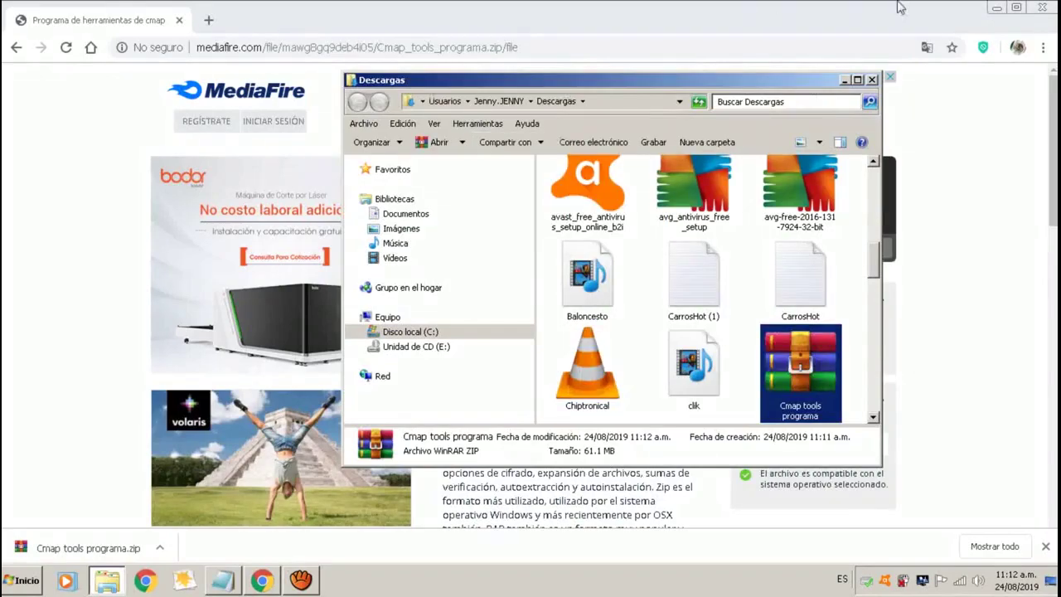
pyautogui.click(999, 7)
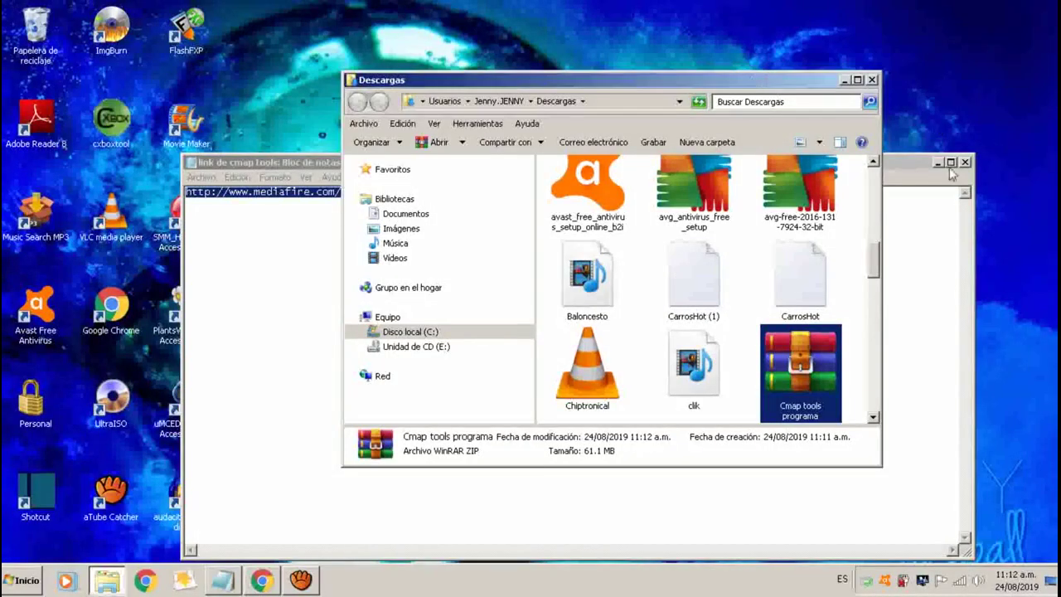
pyautogui.click(965, 161)
pyautogui.doubleClick(796, 332)
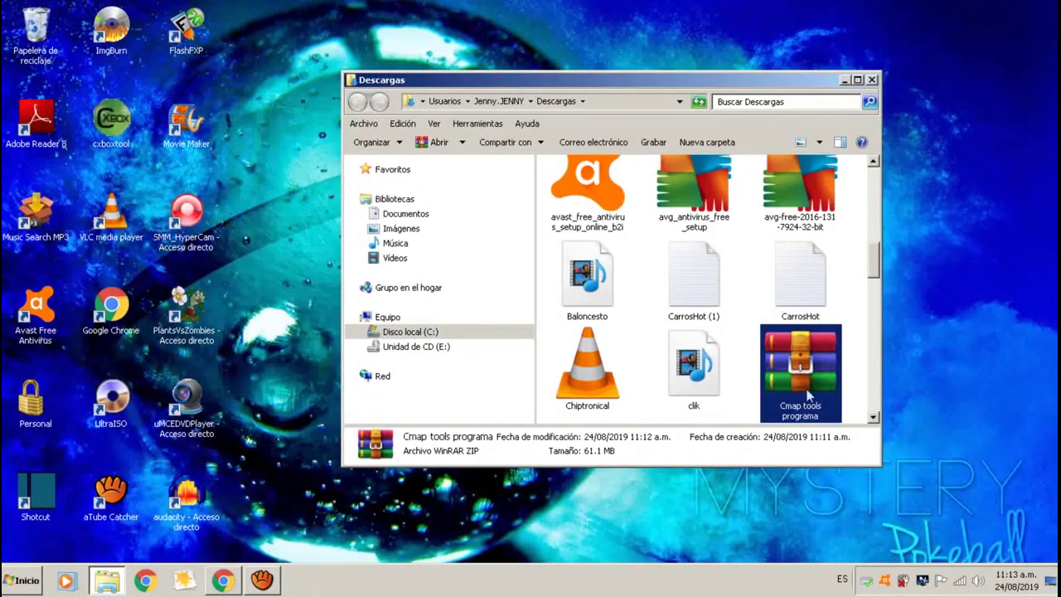
pyautogui.click(871, 79)
pyautogui.moveTo(946, 307); pyautogui.dragTo(628, 272)
pyautogui.click(661, 286)
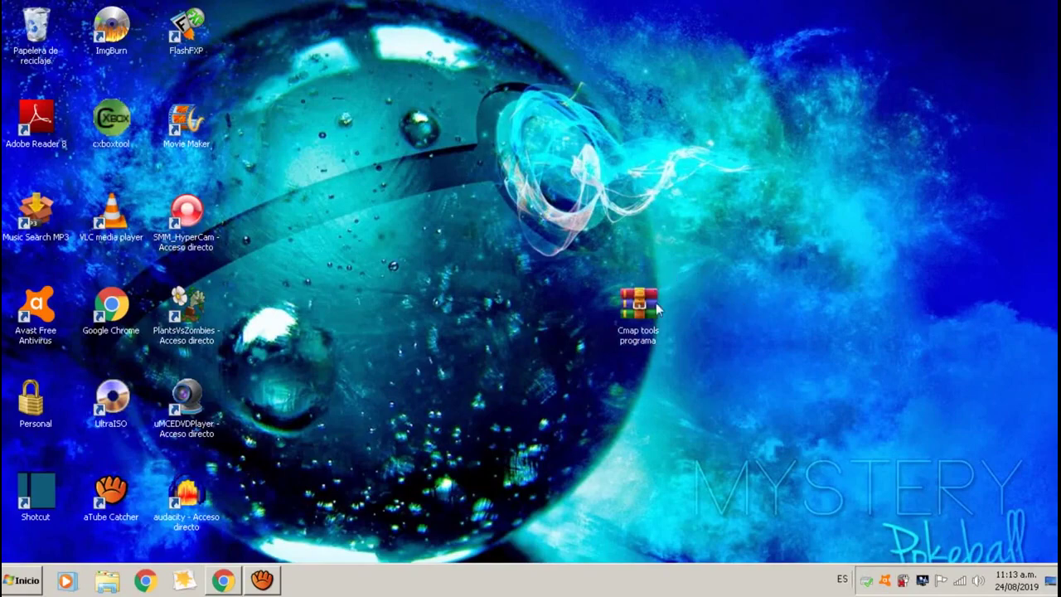
# Create a desktop folder named 'Cmap Tools' and drag the zip into it.
pyautogui.rightClick(804, 304)
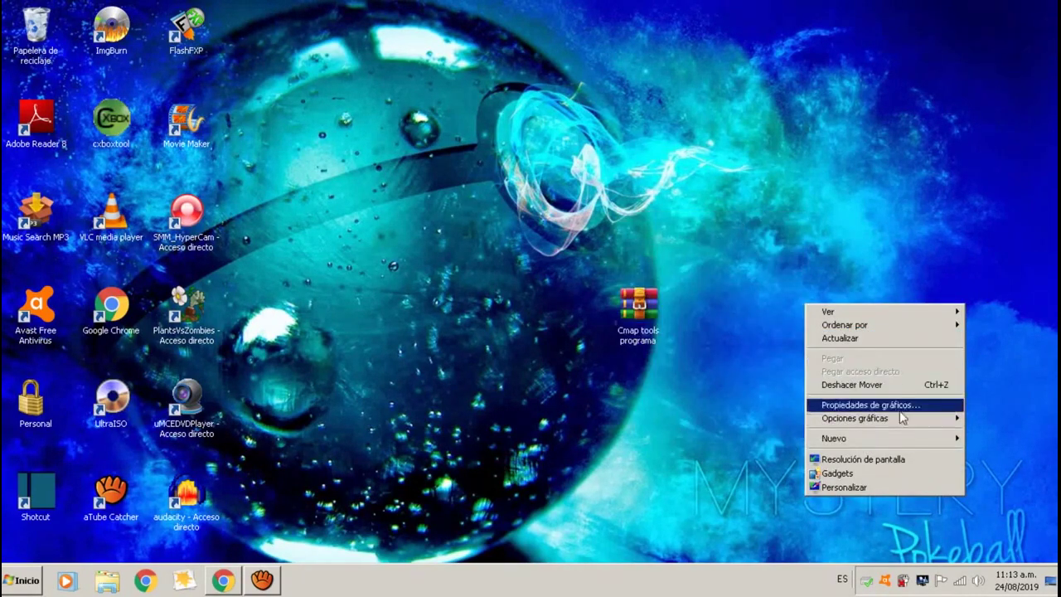
pyautogui.moveTo(884, 450)
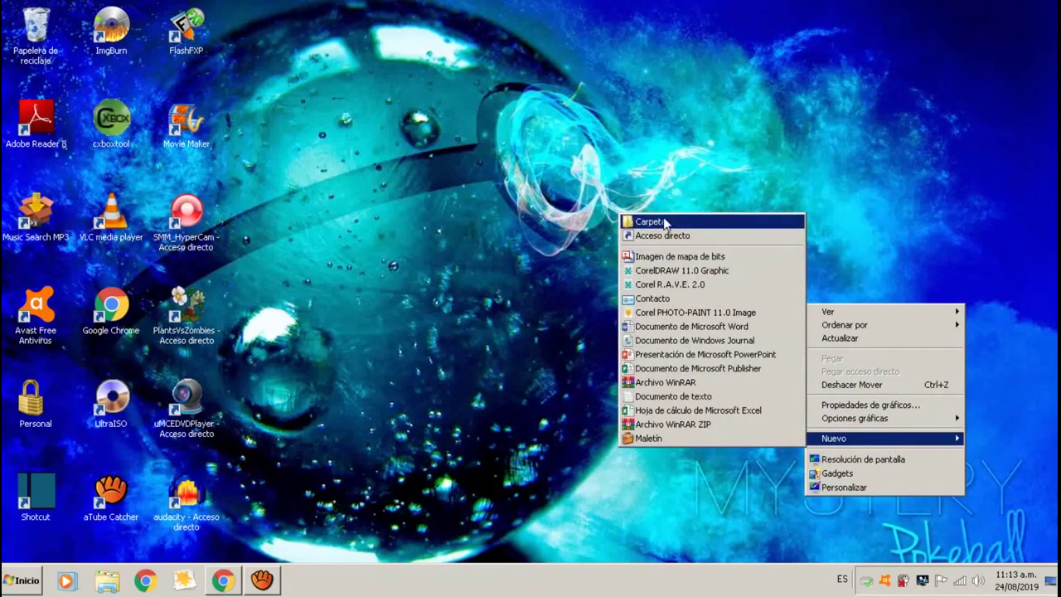
pyautogui.click(663, 218)
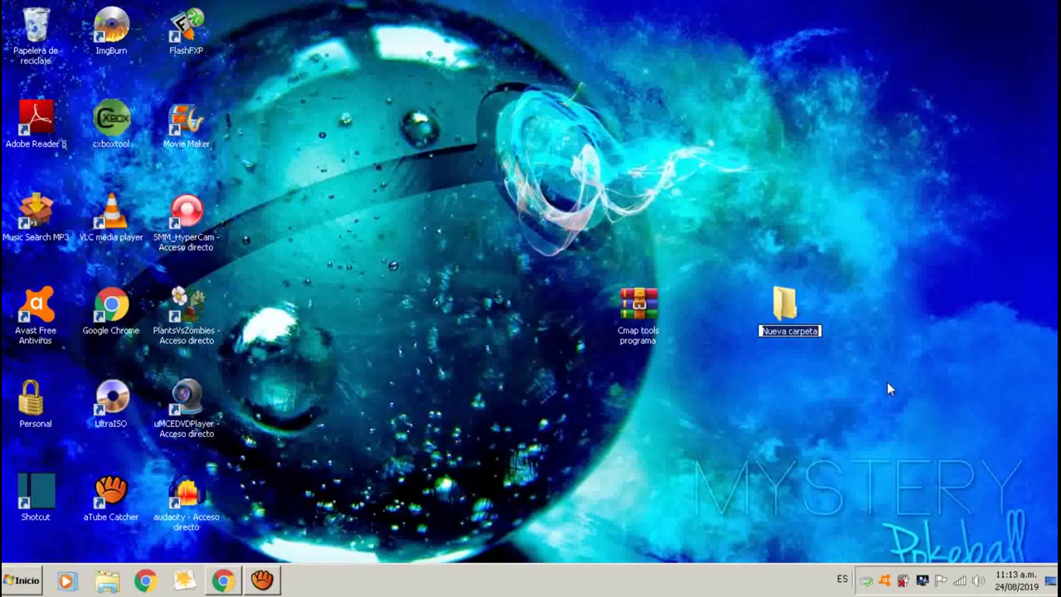
pyautogui.press('BackSpace')
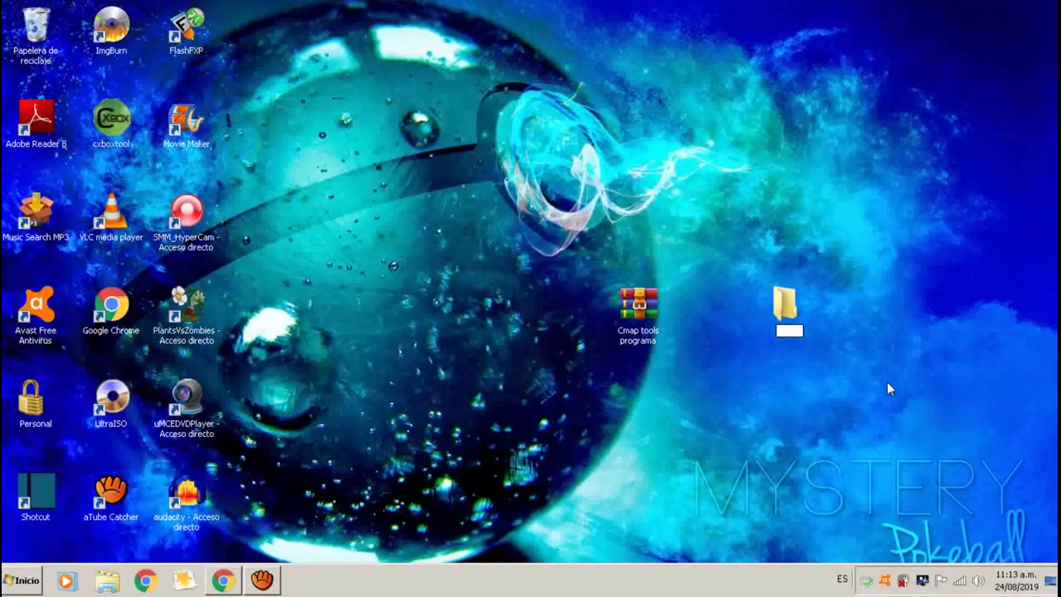
pyautogui.write('Cmap Tools')
pyautogui.click(887, 390)
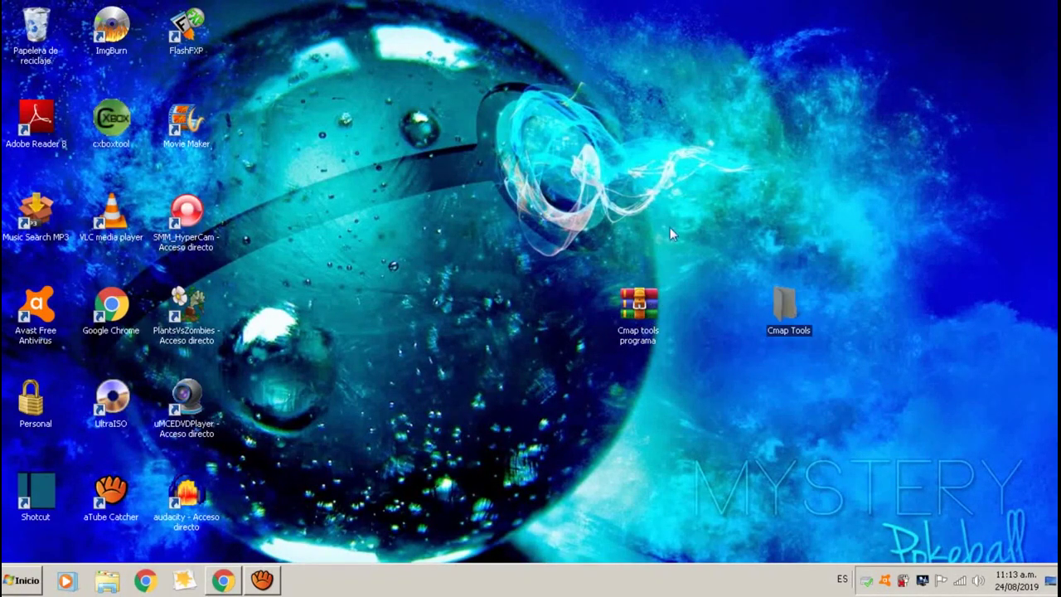
pyautogui.moveTo(640, 309); pyautogui.dragTo(791, 300)
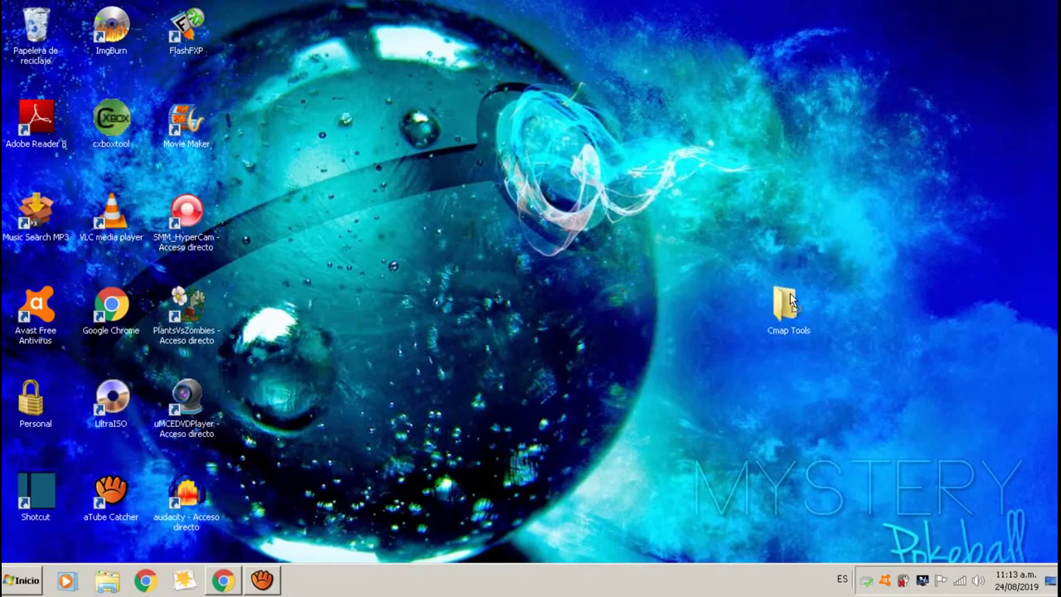
# Extract the zip inside Cmap Tools with Extraer aquí, yielding the WinCmapTools_v5.03_04-07-09 installer.
pyautogui.doubleClick(791, 303)
pyautogui.click(601, 189)
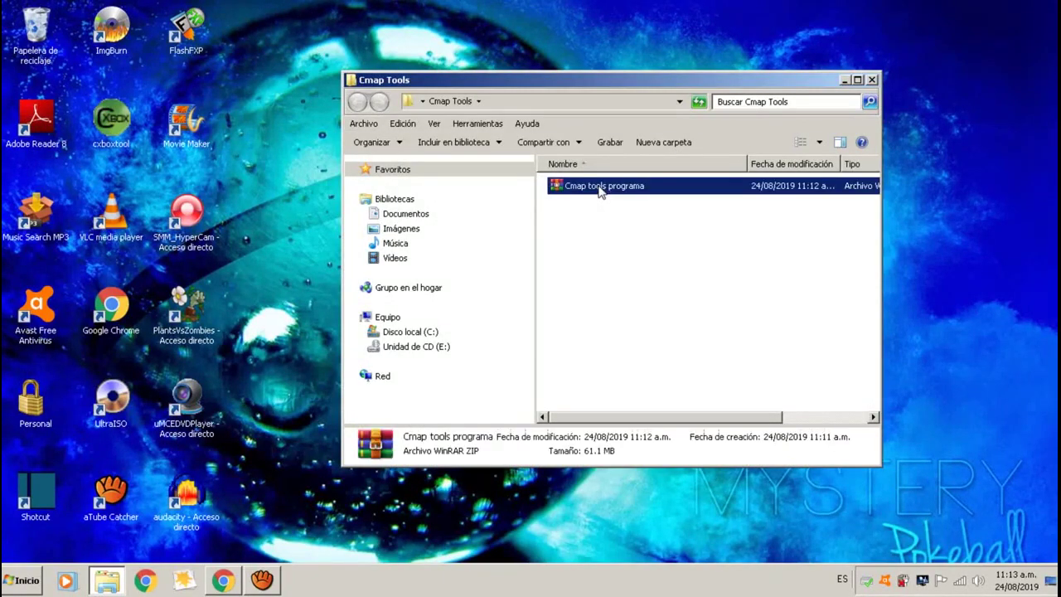
pyautogui.rightClick(601, 189)
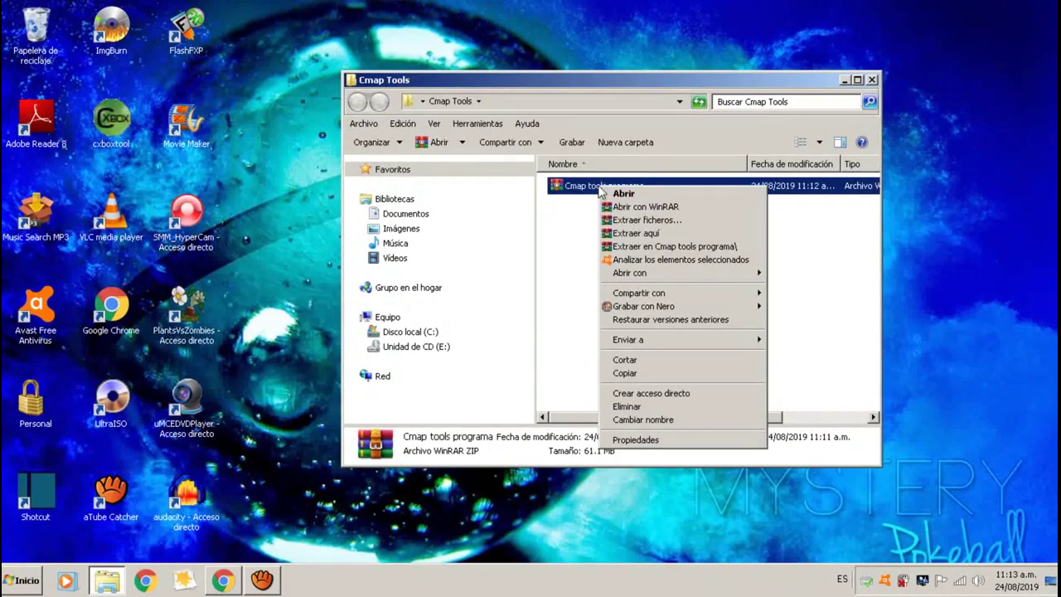
pyautogui.click(627, 237)
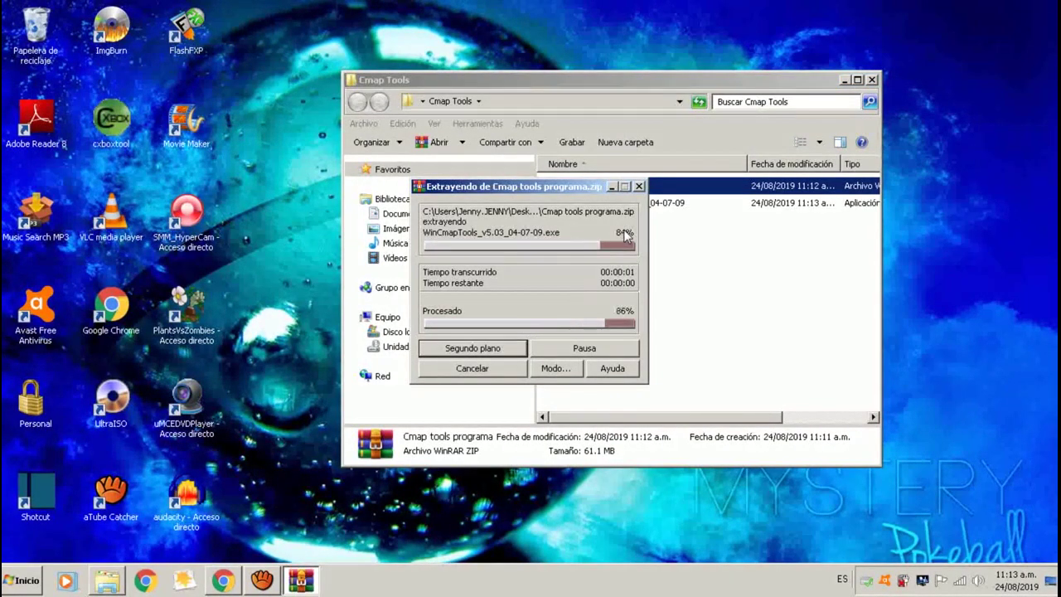
pyautogui.click(670, 203)
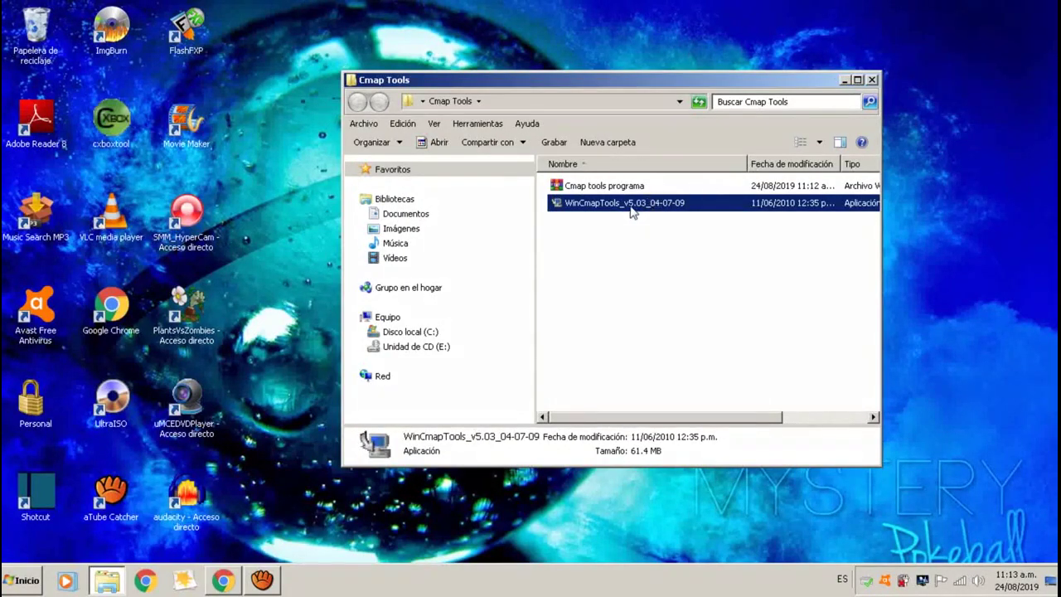
pyautogui.rightClick(631, 212)
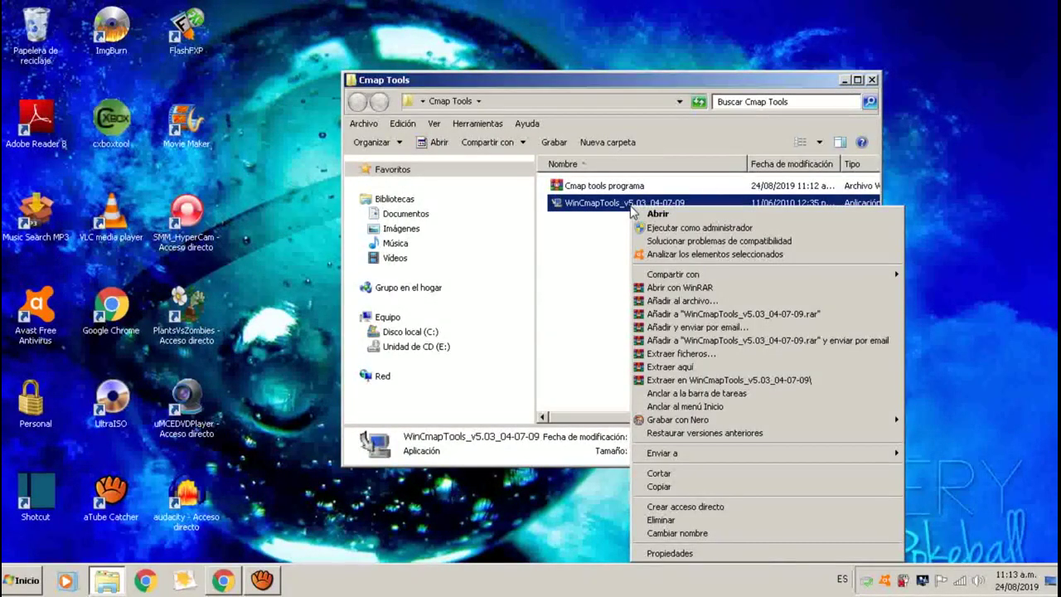
# Run the WinCmapTools installer as administrator and minimize the Cmap Tools folder window.
pyautogui.click(685, 231)
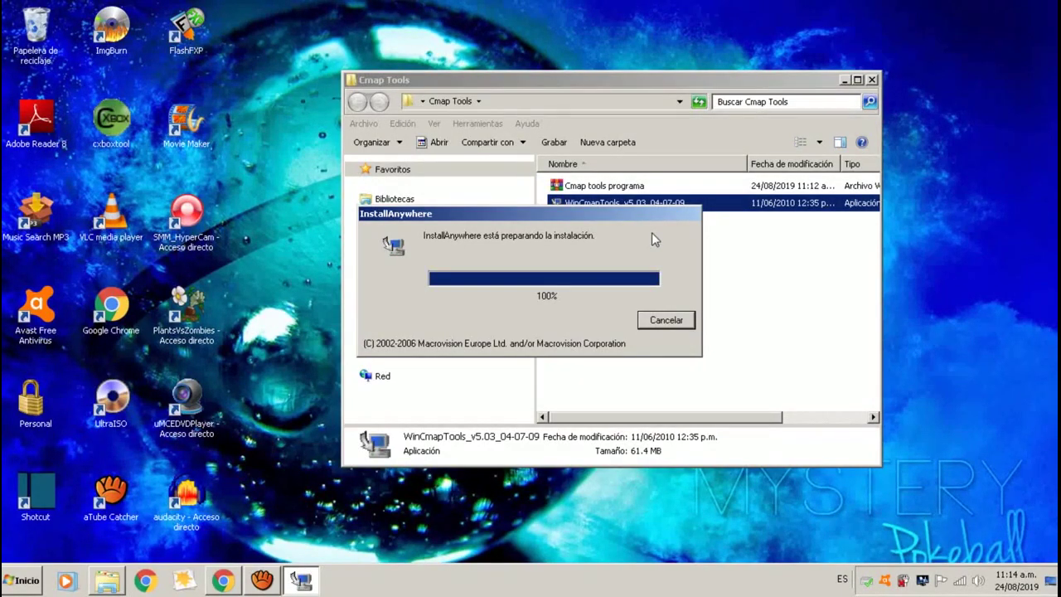
pyautogui.click(846, 79)
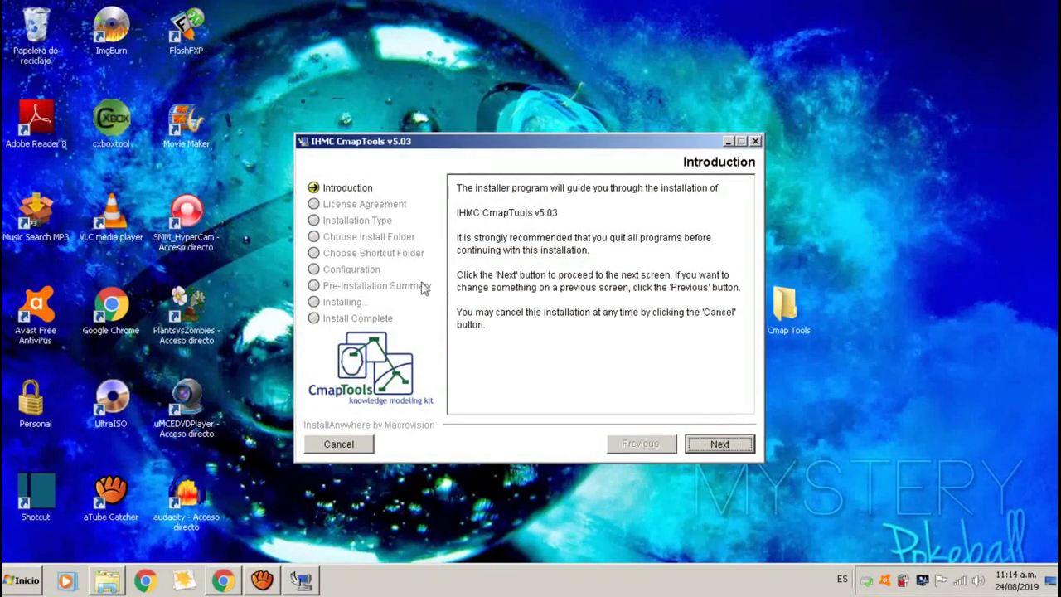
# Accept the license and default folders, then start installing CmapTools v5.03.
pyautogui.click(740, 447)
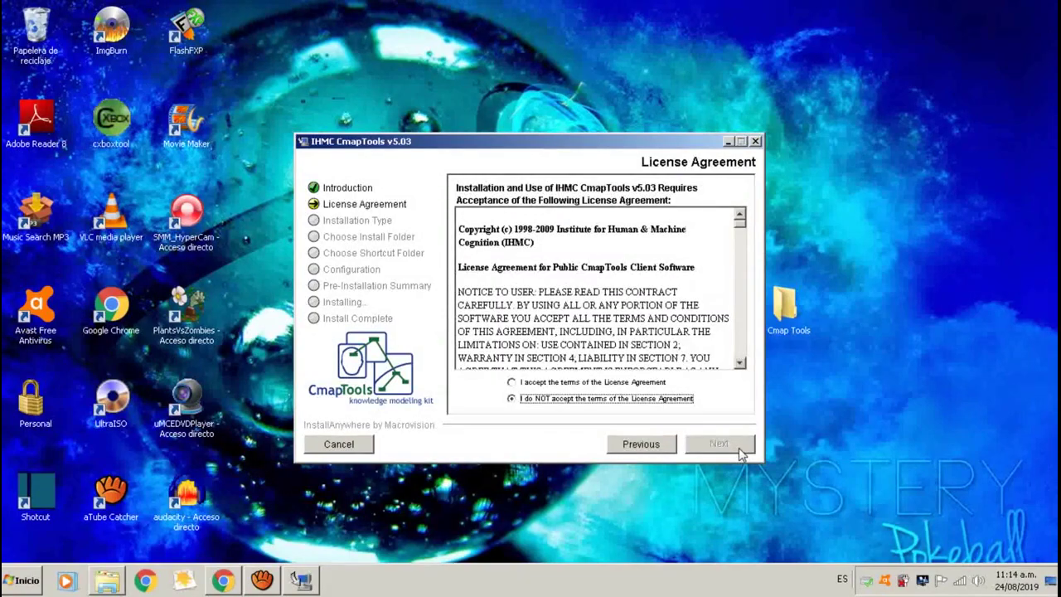
pyautogui.click(511, 384)
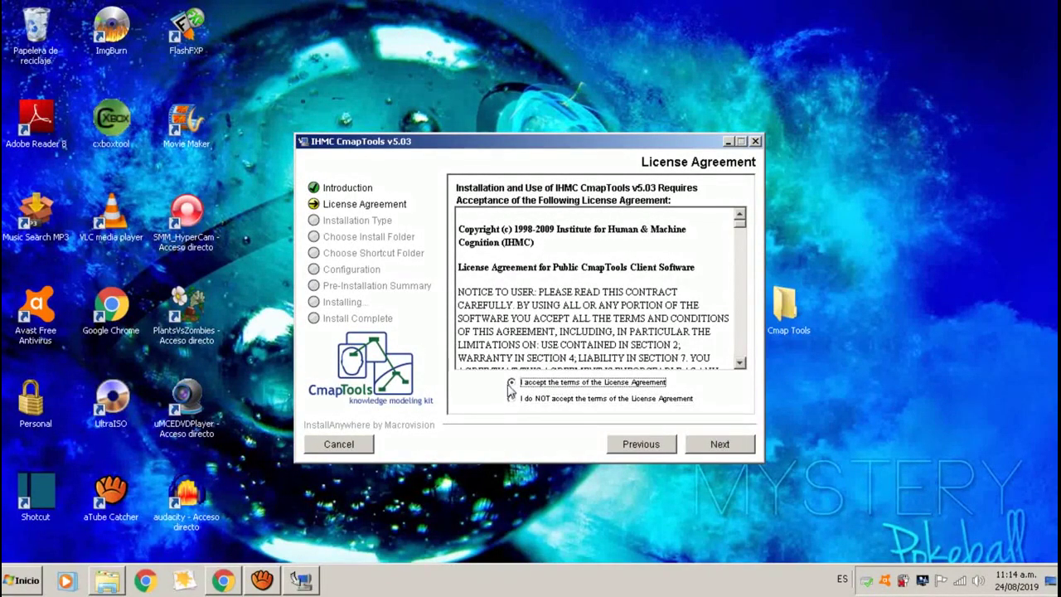
pyautogui.click(742, 449)
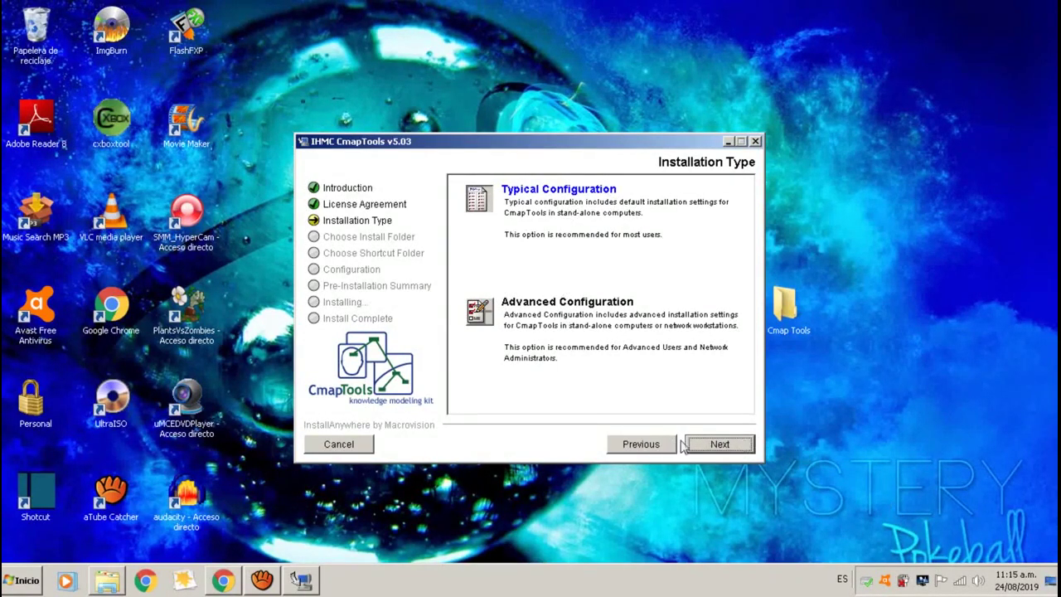
pyautogui.click(723, 445)
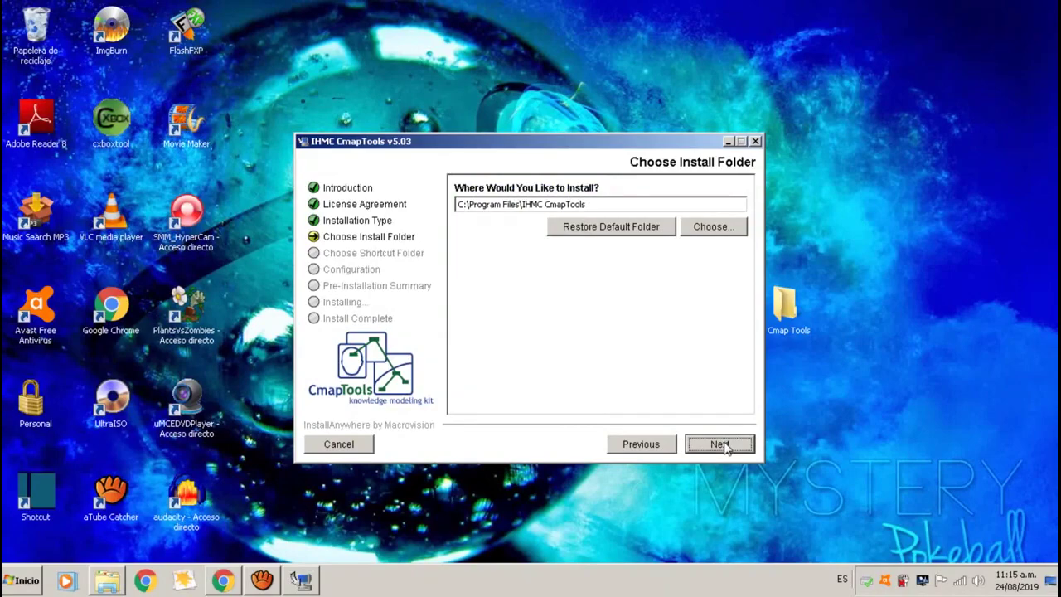
pyautogui.click(723, 445)
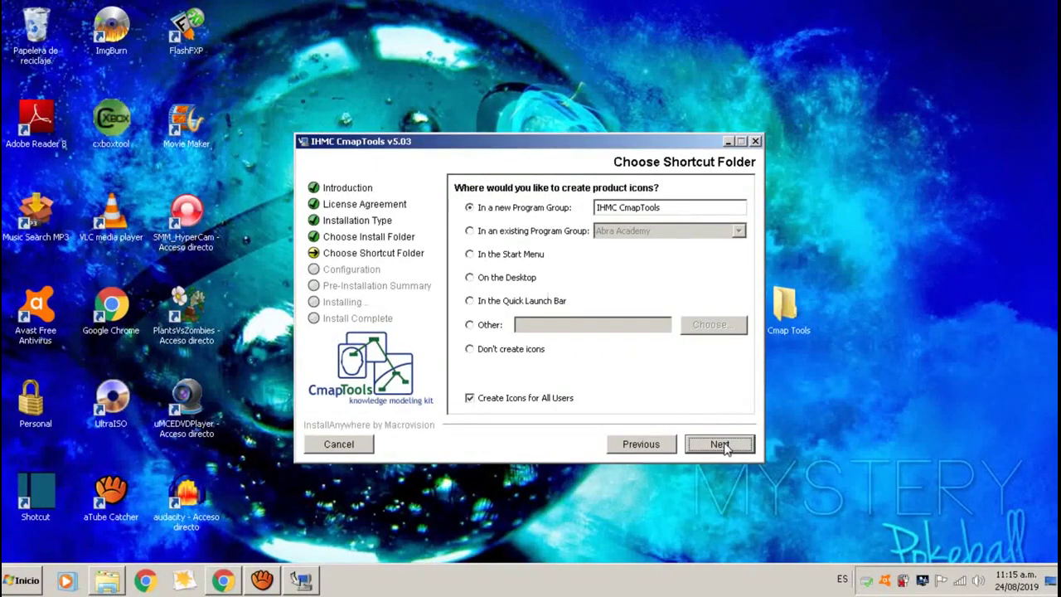
pyautogui.click(724, 446)
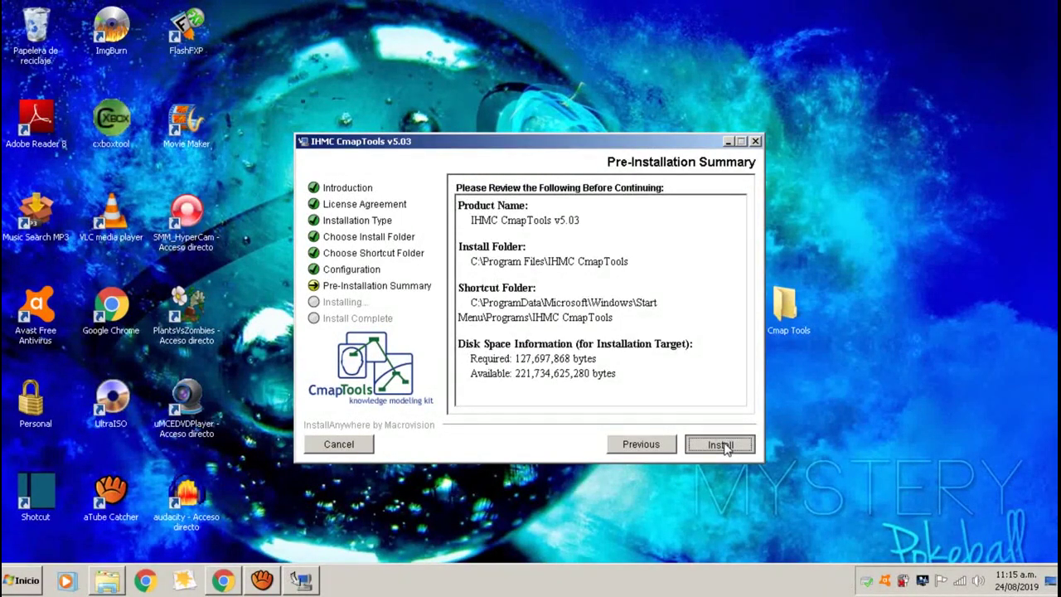
pyautogui.click(723, 445)
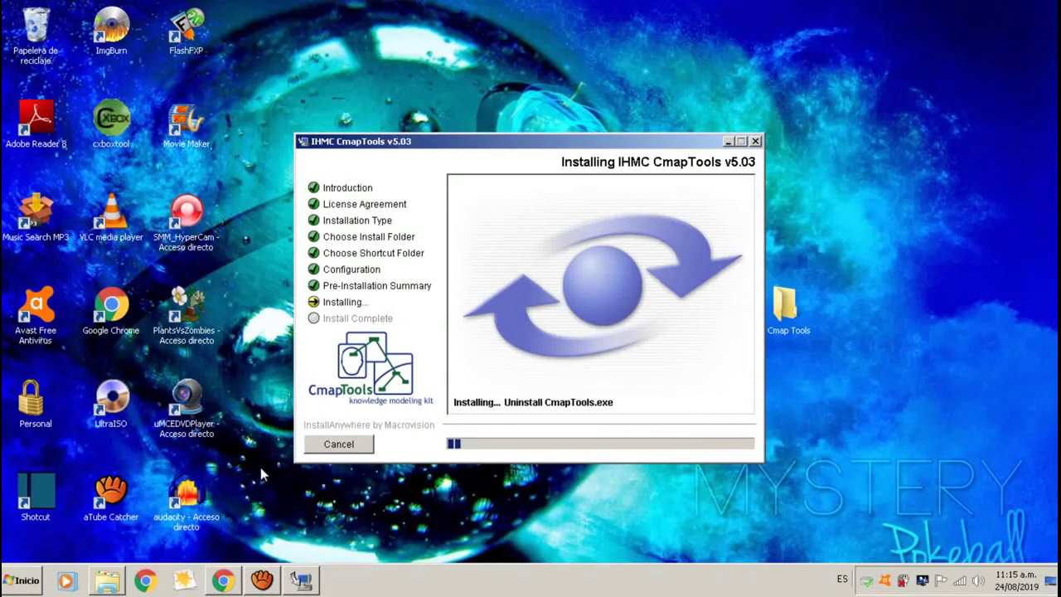
# Pause the aTube Catcher download, select Español, and finish the installer.
pyautogui.click(262, 581)
pyautogui.click(670, 371)
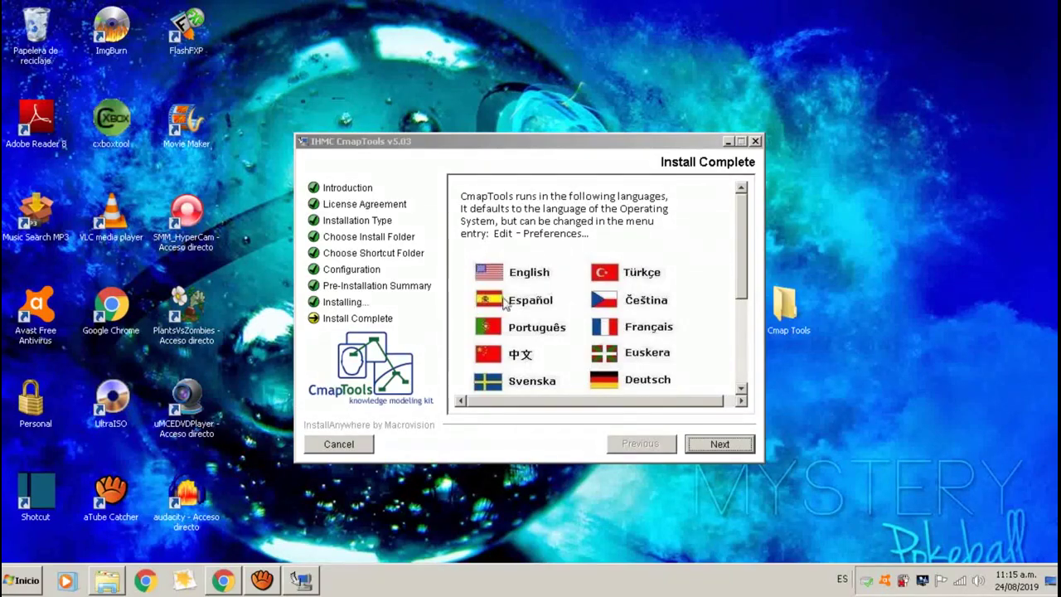
pyautogui.moveTo(743, 287)
pyautogui.mouseDown()
pyautogui.moveTo(748, 375)
pyautogui.moveTo(750, 275)
pyautogui.mouseUp()
pyautogui.click(521, 297)
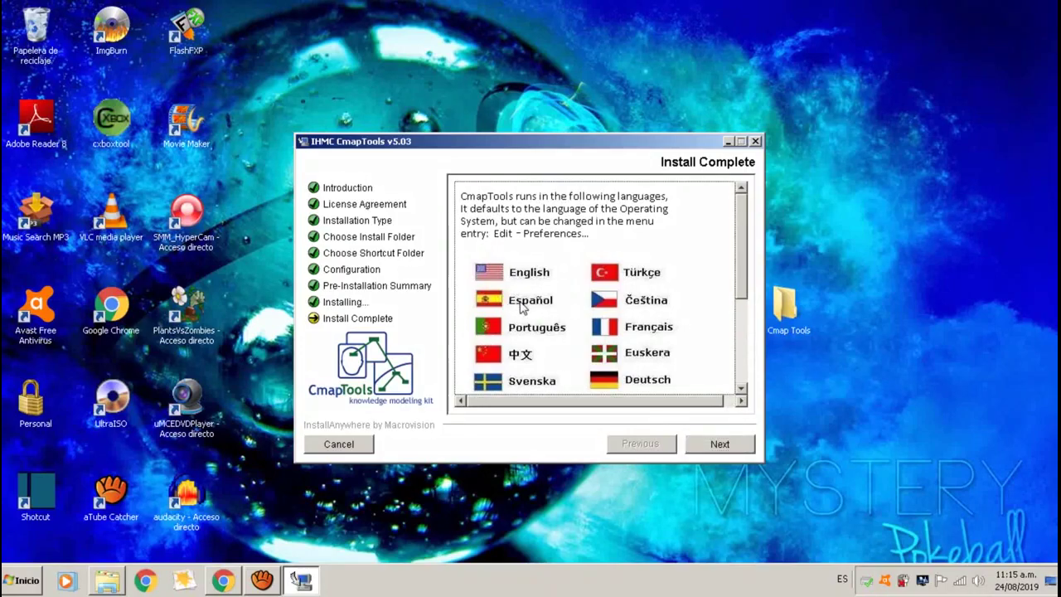
pyautogui.click(720, 444)
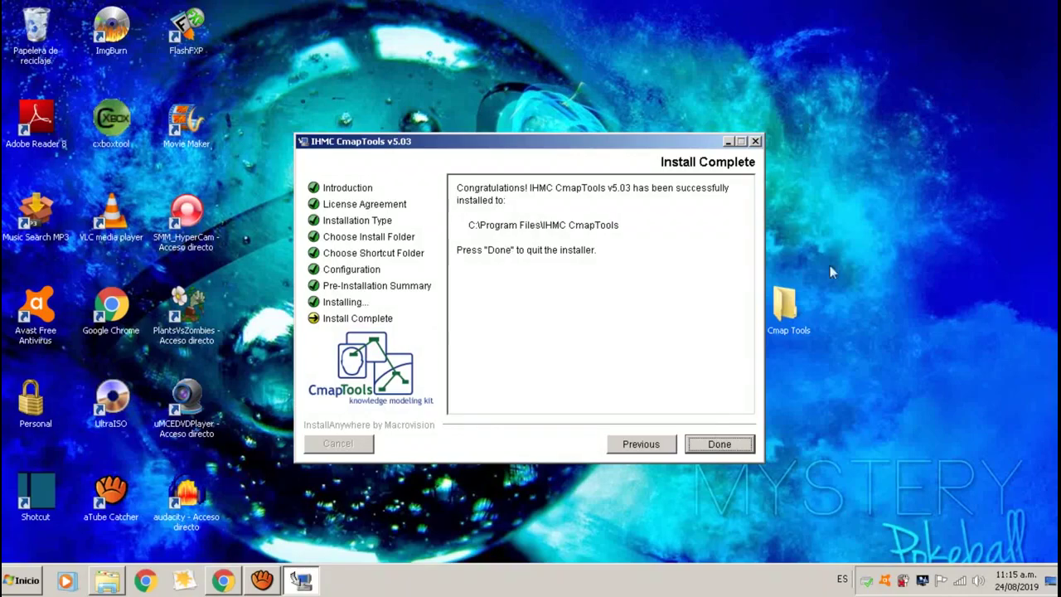
pyautogui.click(720, 445)
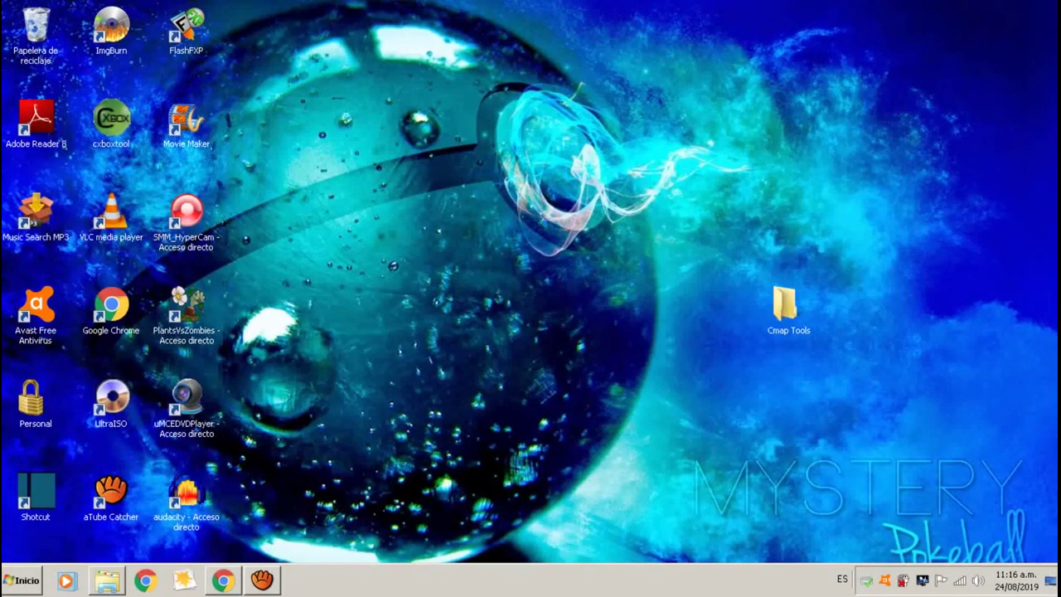
# Launch CmapTools from the Start menu's program list.
pyautogui.click(20, 579)
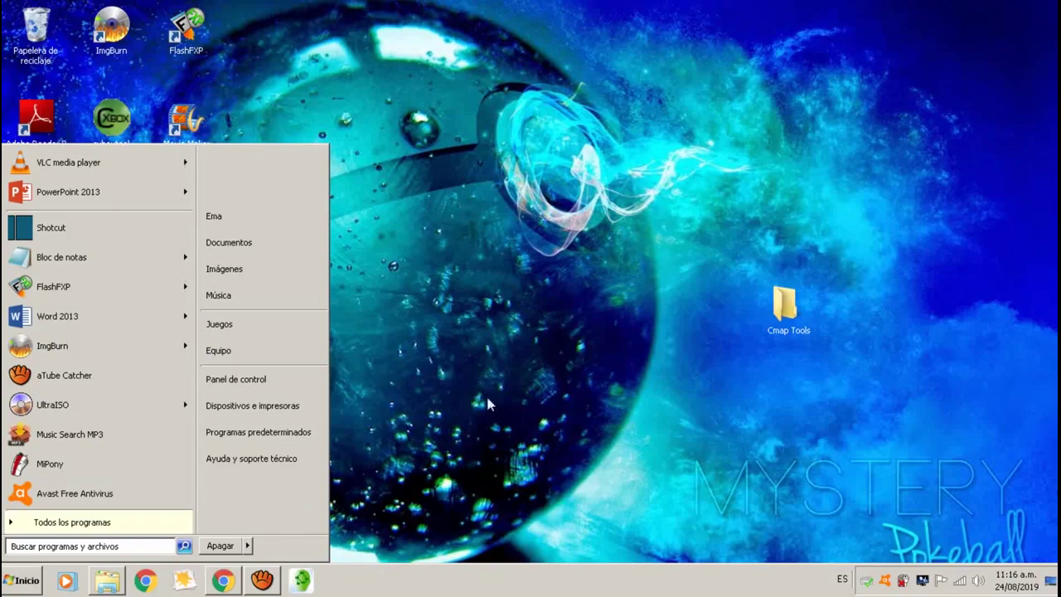
pyautogui.click(528, 87)
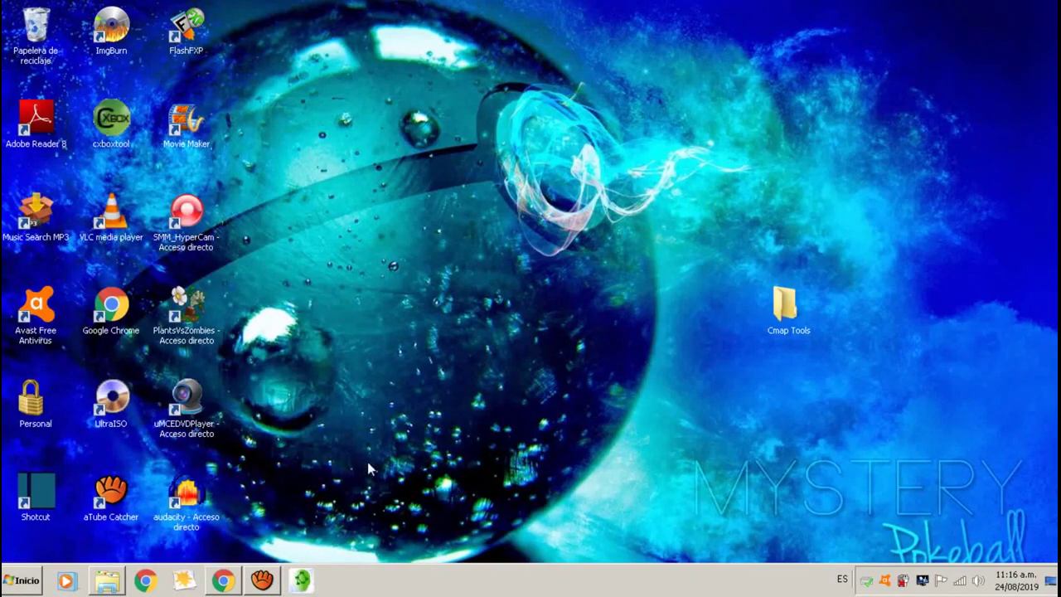
pyautogui.rightClick(733, 582)
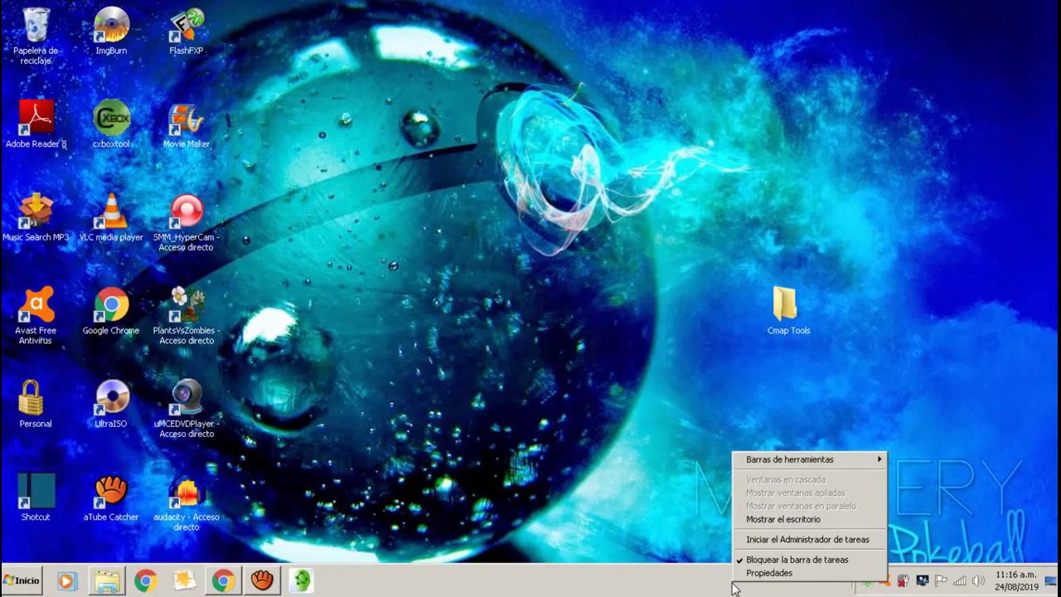
pyautogui.click(625, 461)
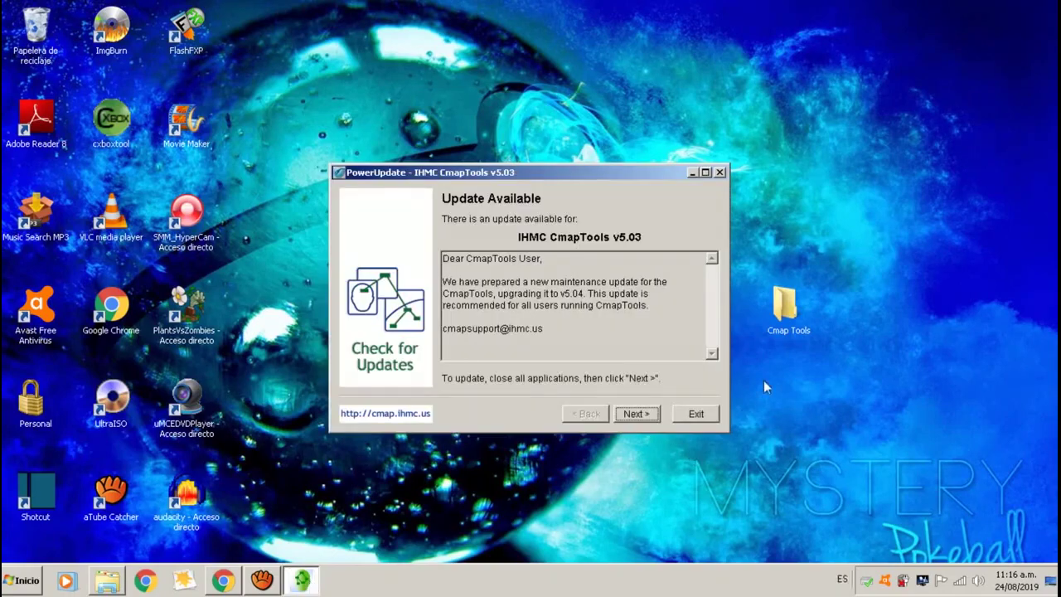
# Download the v5.04 update in PowerUpdate and run the saved Updater.exe.
pyautogui.click(636, 415)
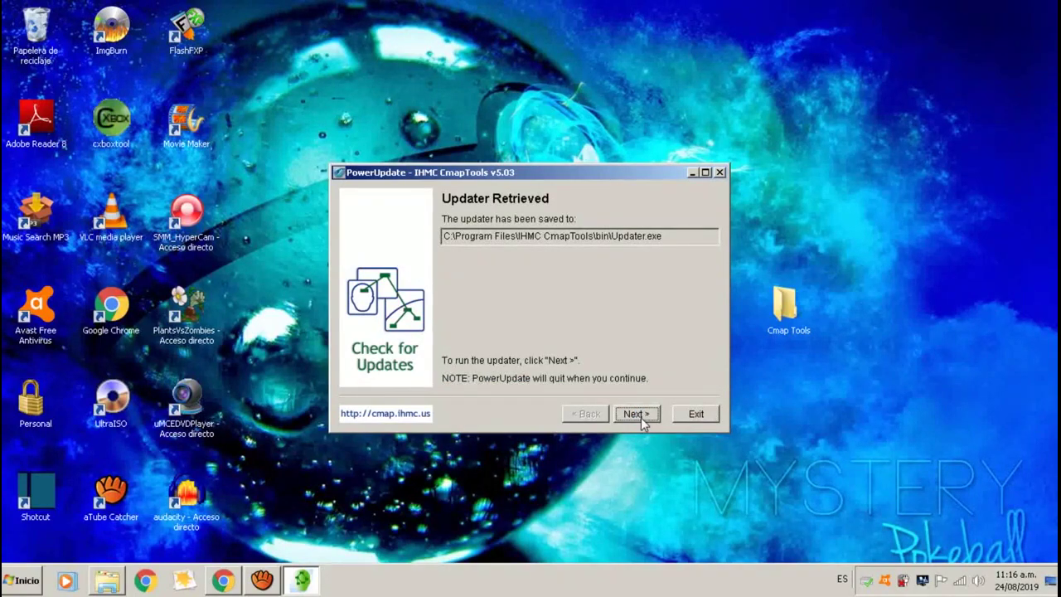
pyautogui.click(636, 415)
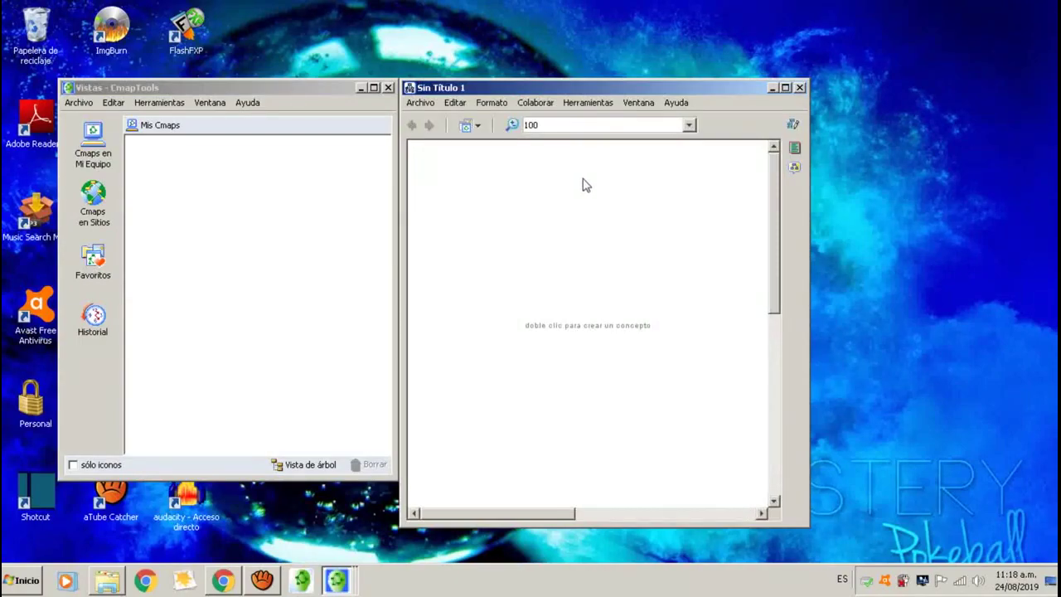
# Close the Vistas window and maximize the blank Sin Título 1 map.
pyautogui.click(388, 88)
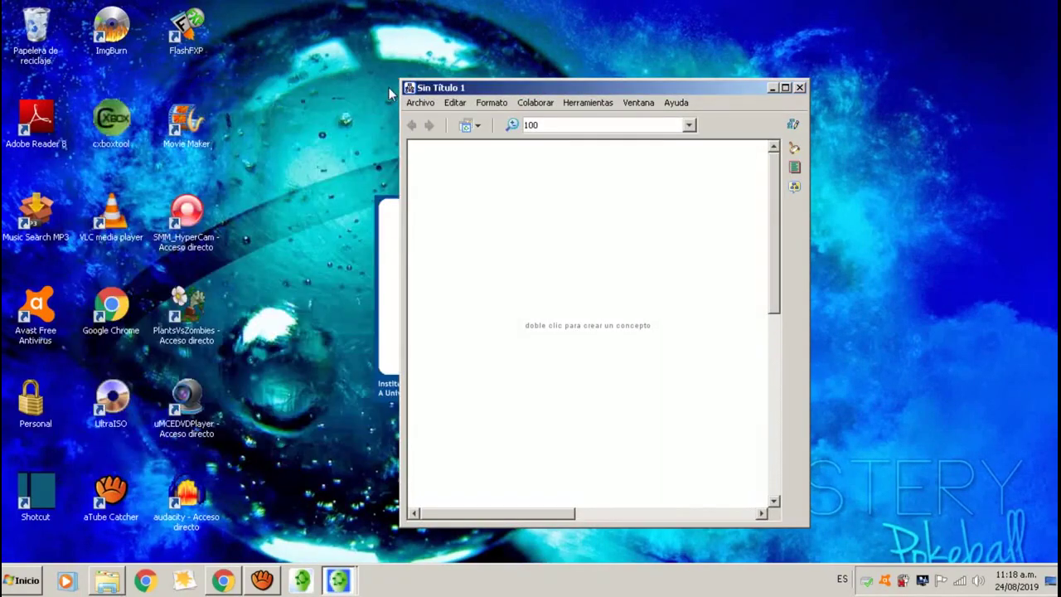
pyautogui.moveTo(604, 88); pyautogui.dragTo(494, 63)
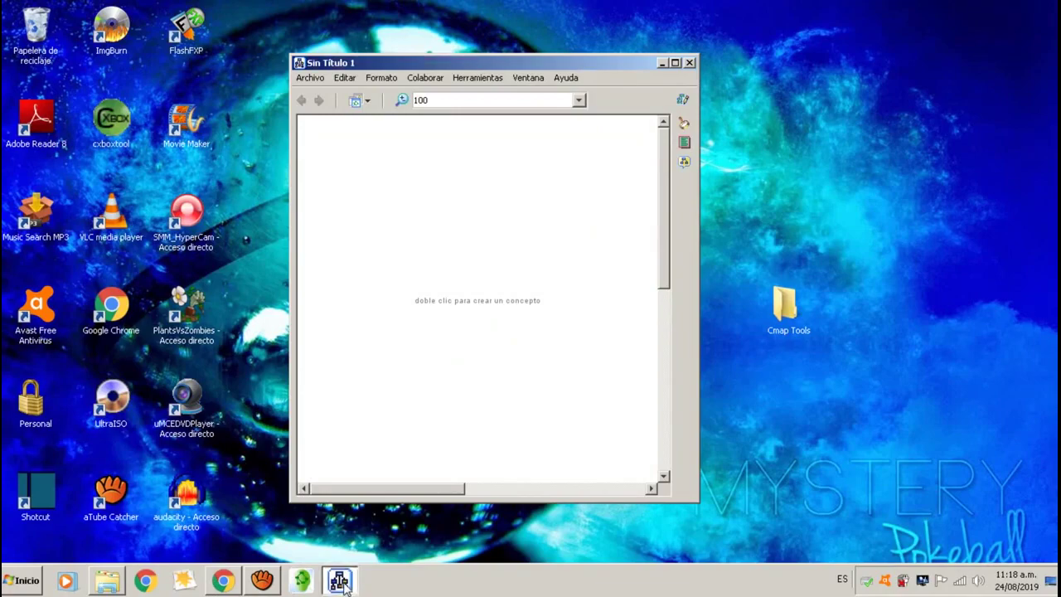
pyautogui.moveTo(536, 62); pyautogui.dragTo(615, 62)
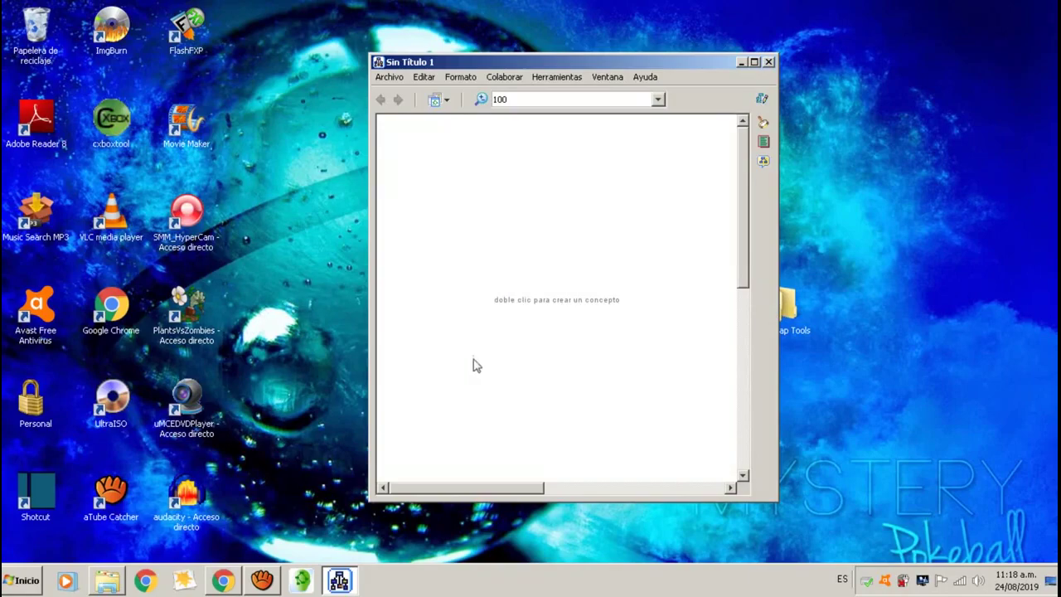
pyautogui.click(755, 63)
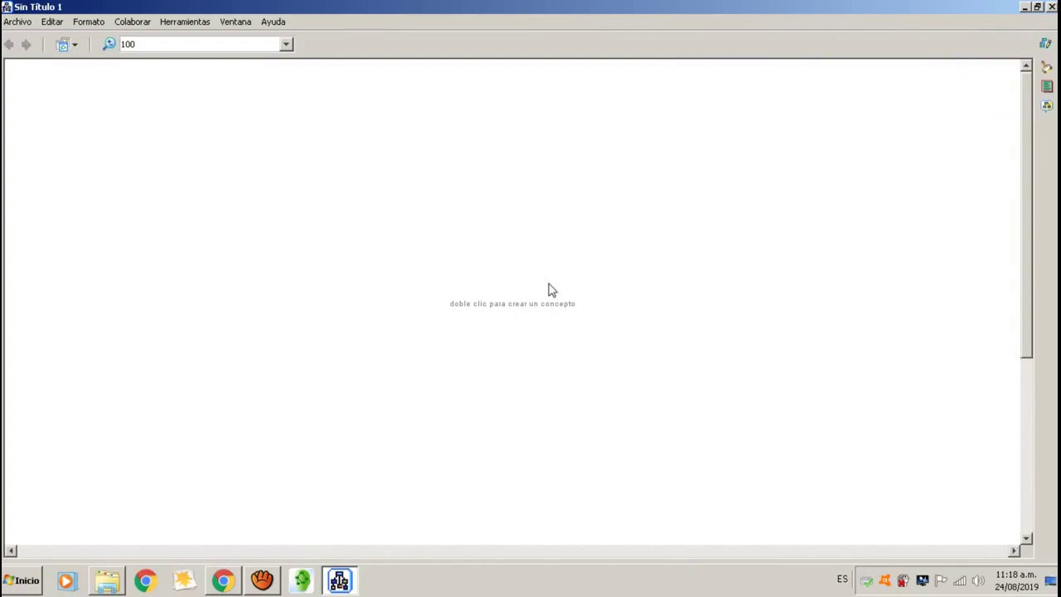
# Add a concept near the canvas top labelled 'ciclo del agua' and select it.
pyautogui.doubleClick(520, 300)
pyautogui.moveTo(521, 300); pyautogui.dragTo(509, 137)
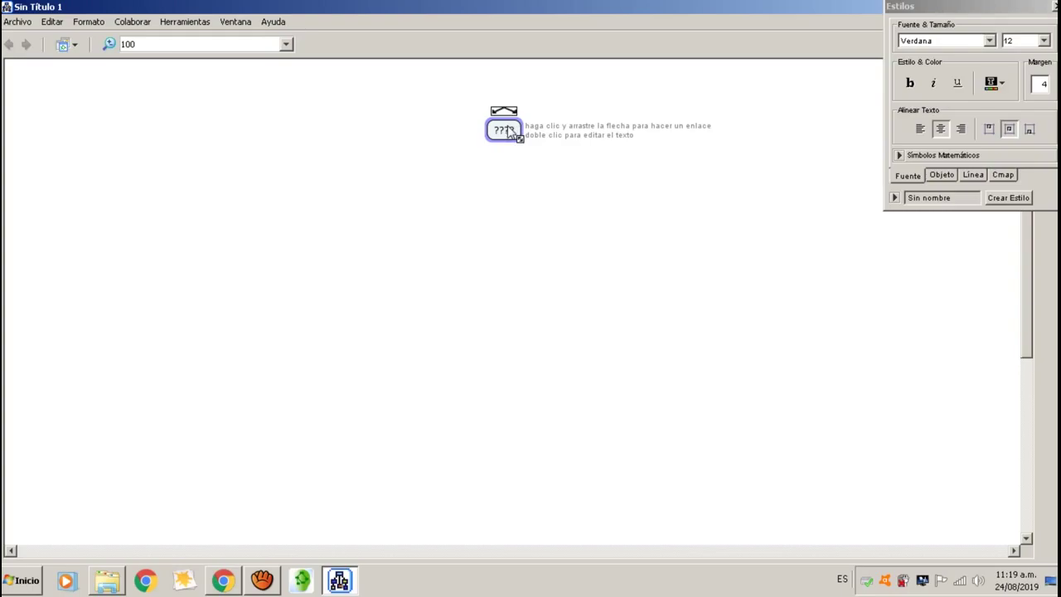
pyautogui.doubleClick(514, 135)
pyautogui.press('BackSpace')
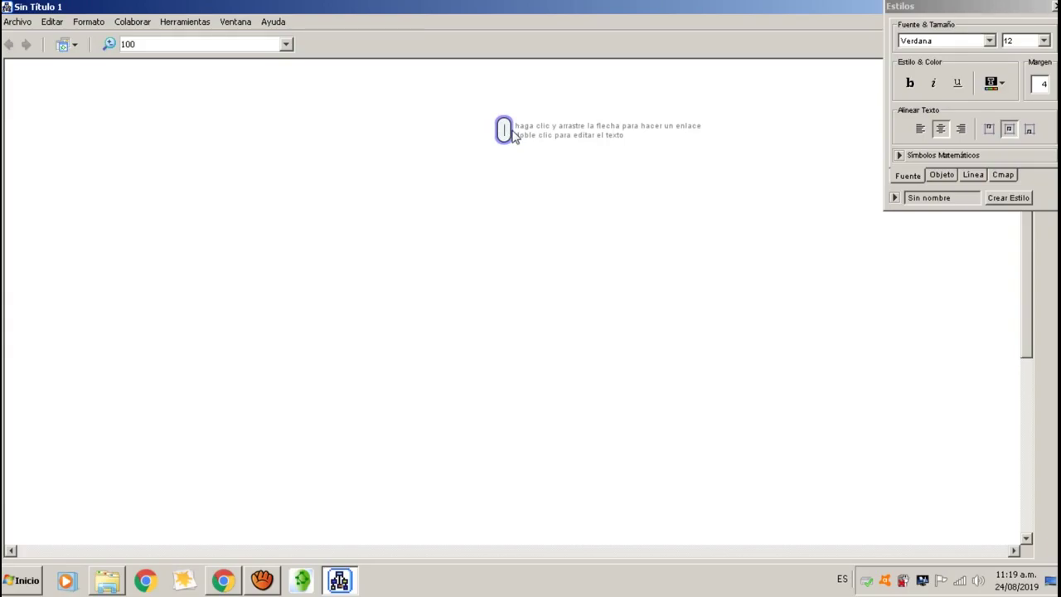
pyautogui.write('cic')
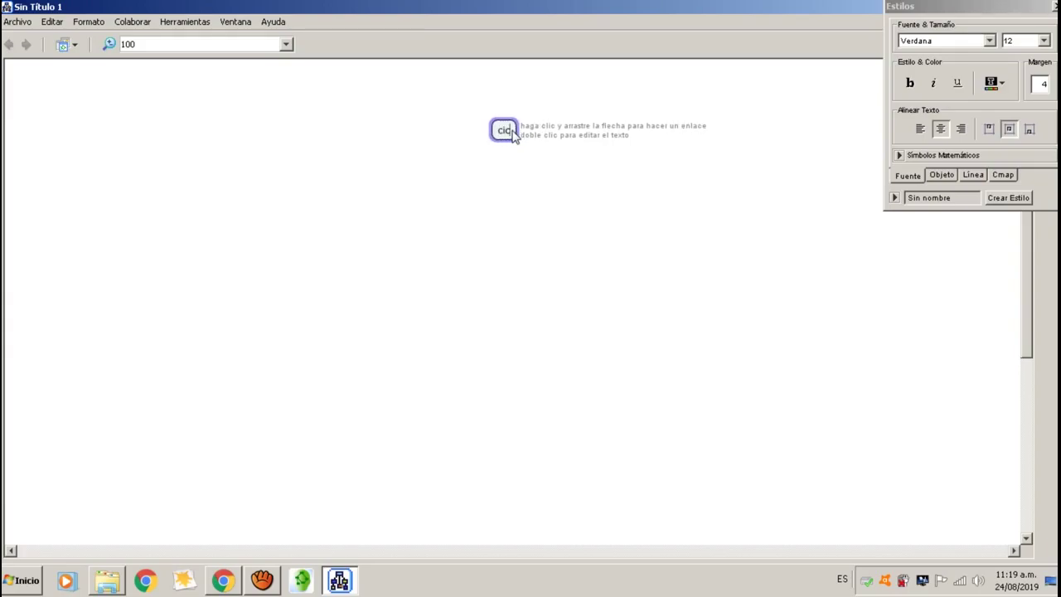
pyautogui.write('lo del agua')
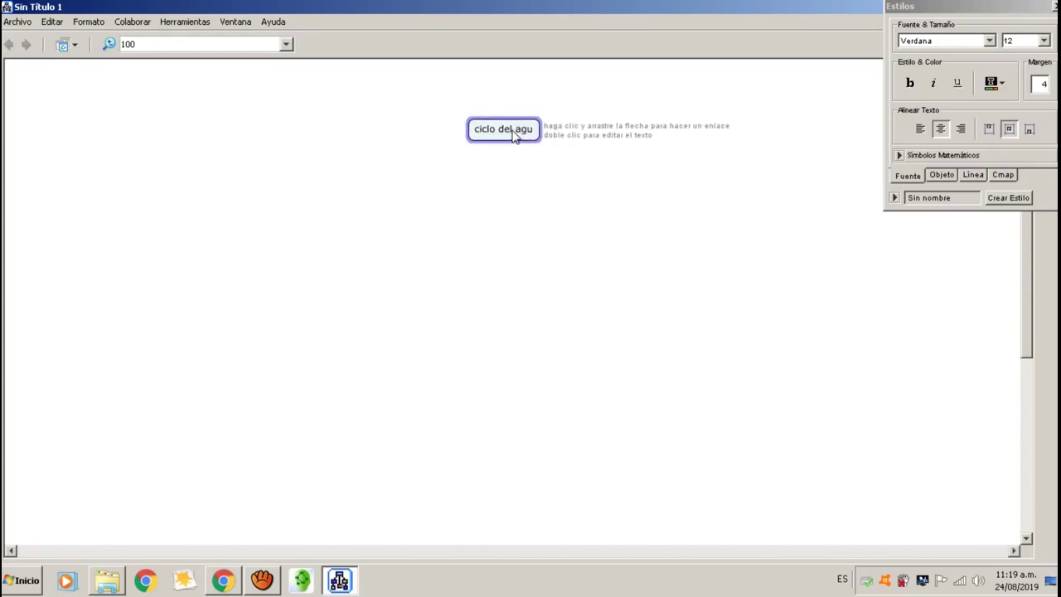
pyautogui.click(552, 328)
pyautogui.click(488, 139)
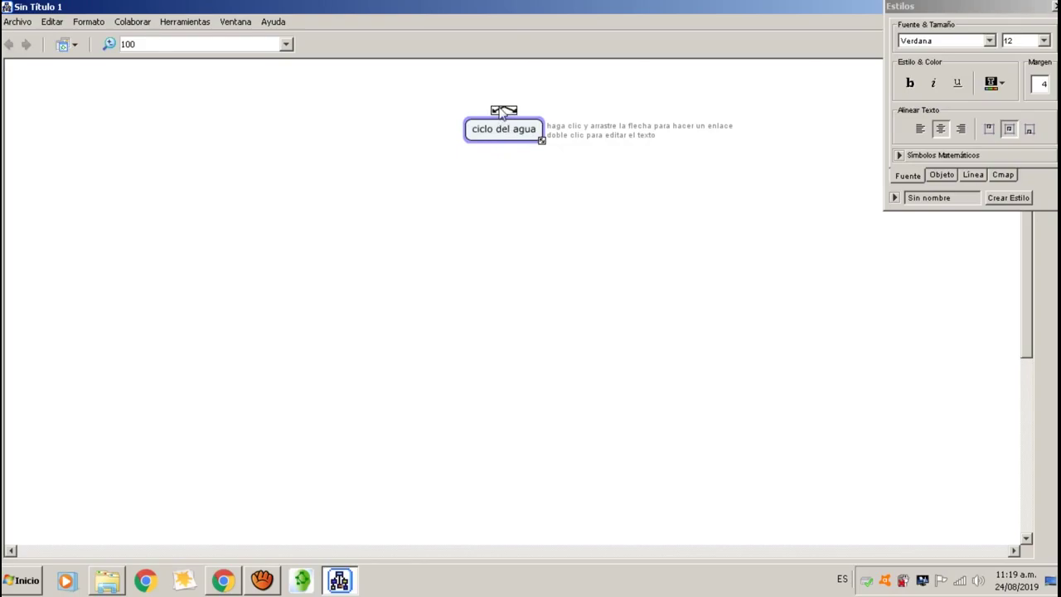
# Link ciclo del agua to a new concept through the linking phrase 'se divide en'.
pyautogui.moveTo(504, 113); pyautogui.dragTo(505, 217)
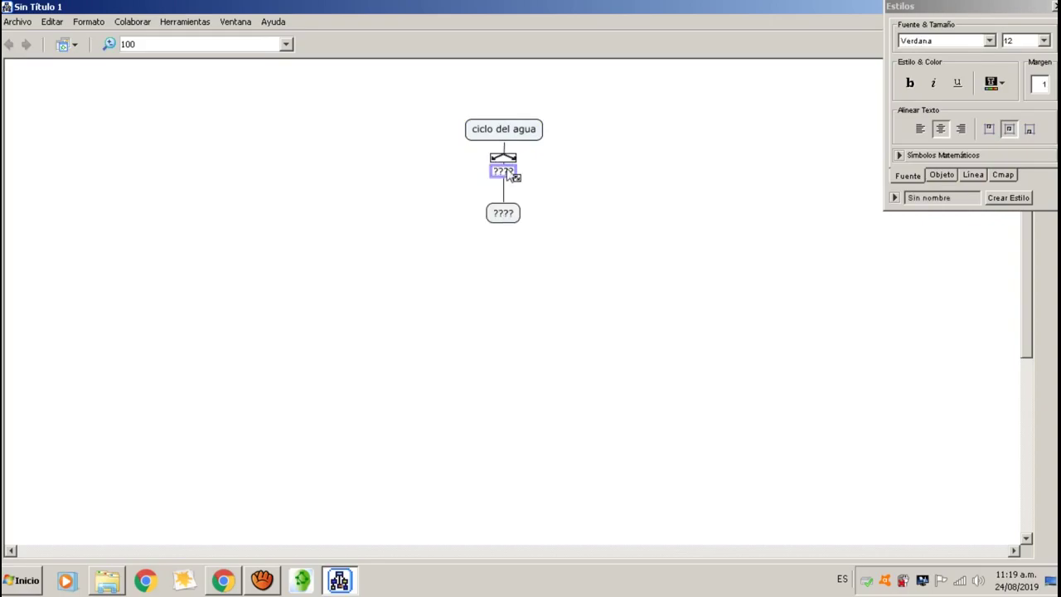
pyautogui.moveTo(507, 174); pyautogui.dragTo(505, 171)
pyautogui.doubleClick(508, 174)
pyautogui.write('se divide en')
pyautogui.click(501, 215)
# Move that concept left and add two more ???? concepts below and right of 'se divide en'.
pyautogui.moveTo(501, 215); pyautogui.dragTo(399, 210)
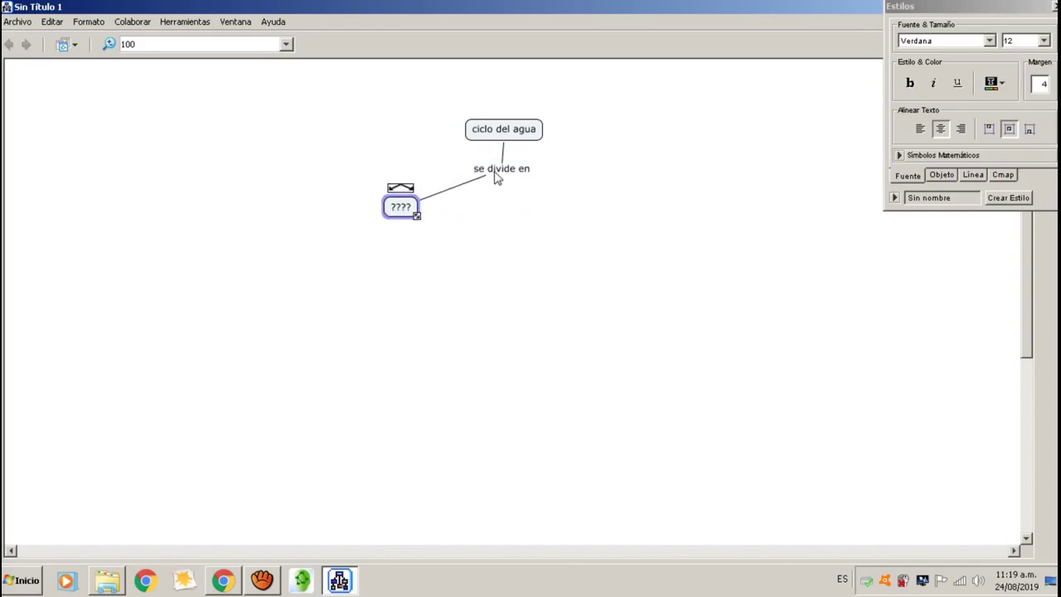
pyautogui.click(504, 169)
pyautogui.moveTo(502, 157); pyautogui.dragTo(504, 218)
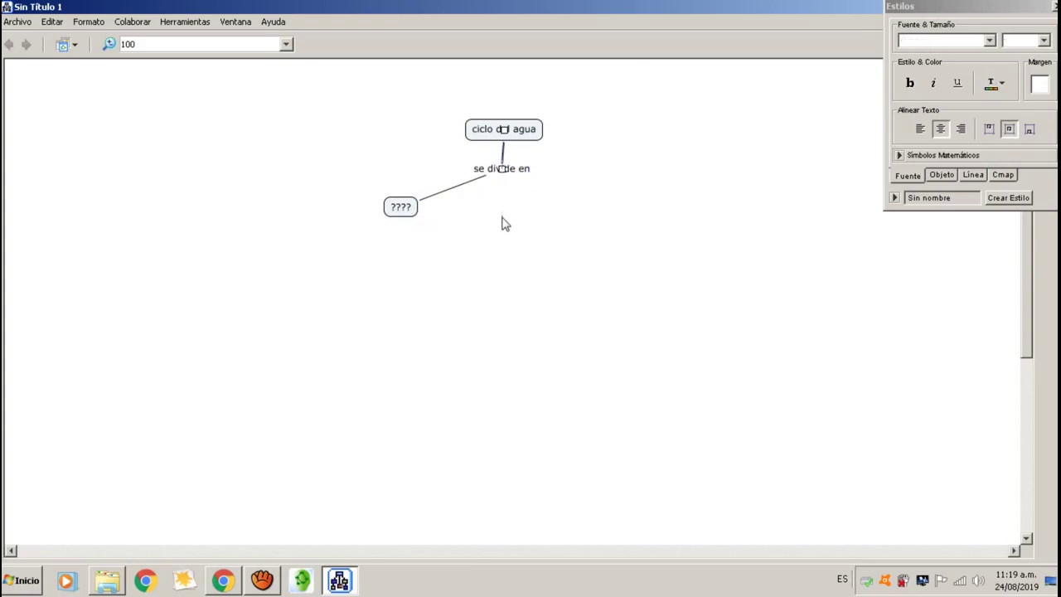
pyautogui.click(506, 171)
pyautogui.moveTo(503, 159); pyautogui.dragTo(506, 213)
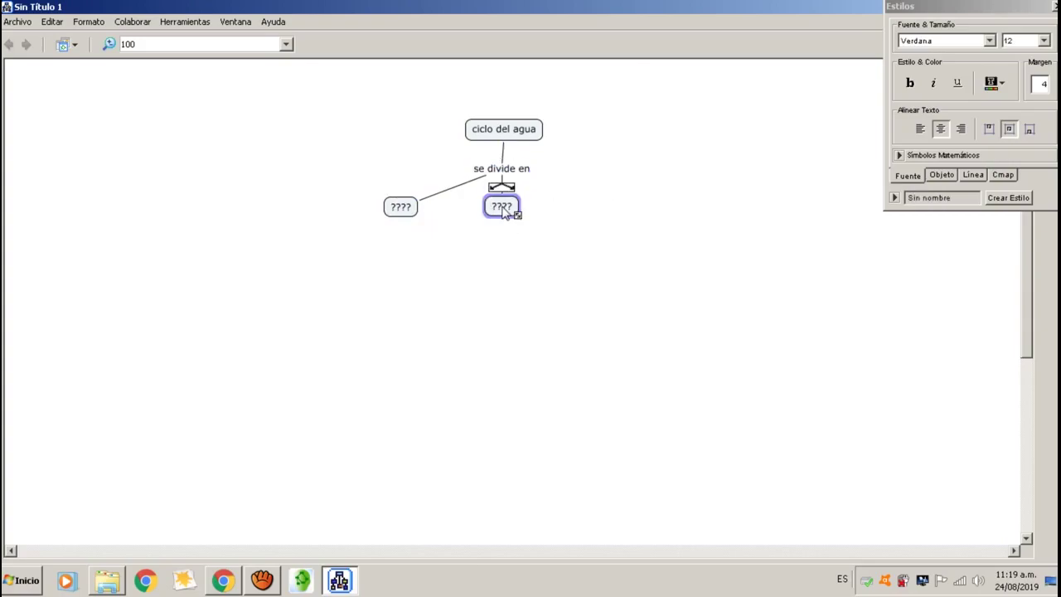
pyautogui.click(521, 170)
pyautogui.moveTo(504, 158); pyautogui.dragTo(587, 195)
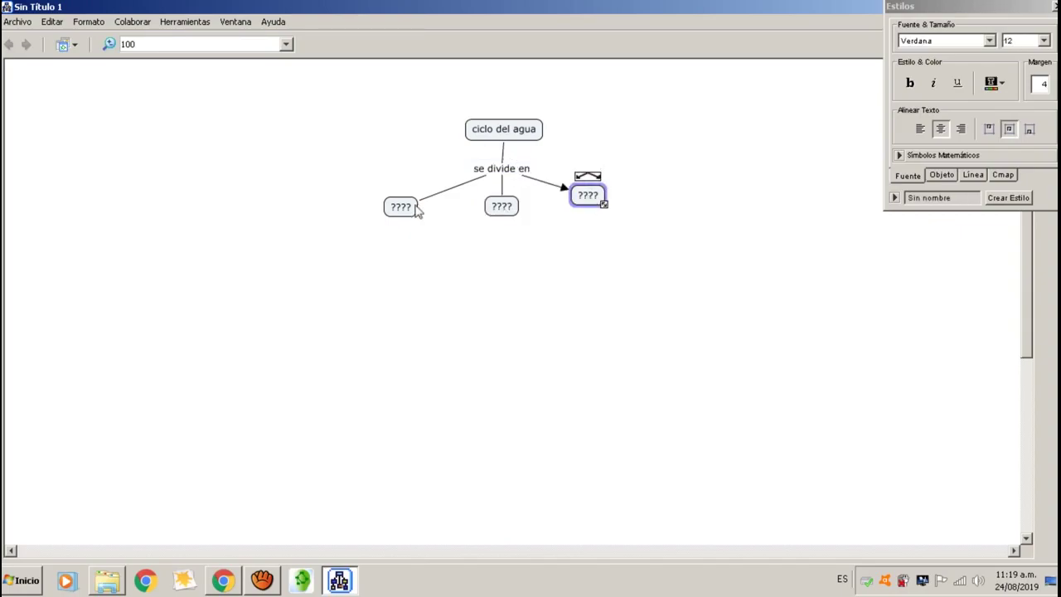
# Label the left concept 'evaporación' and the middle concept 'condensación'.
pyautogui.doubleClick(402, 209)
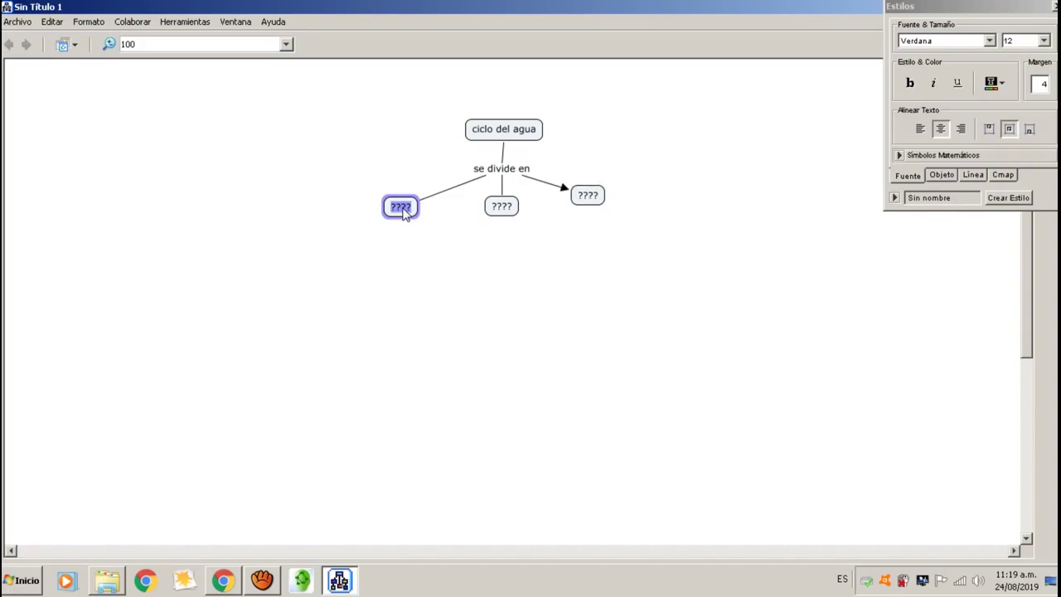
pyautogui.press('BackSpace')
pyautogui.write('e')
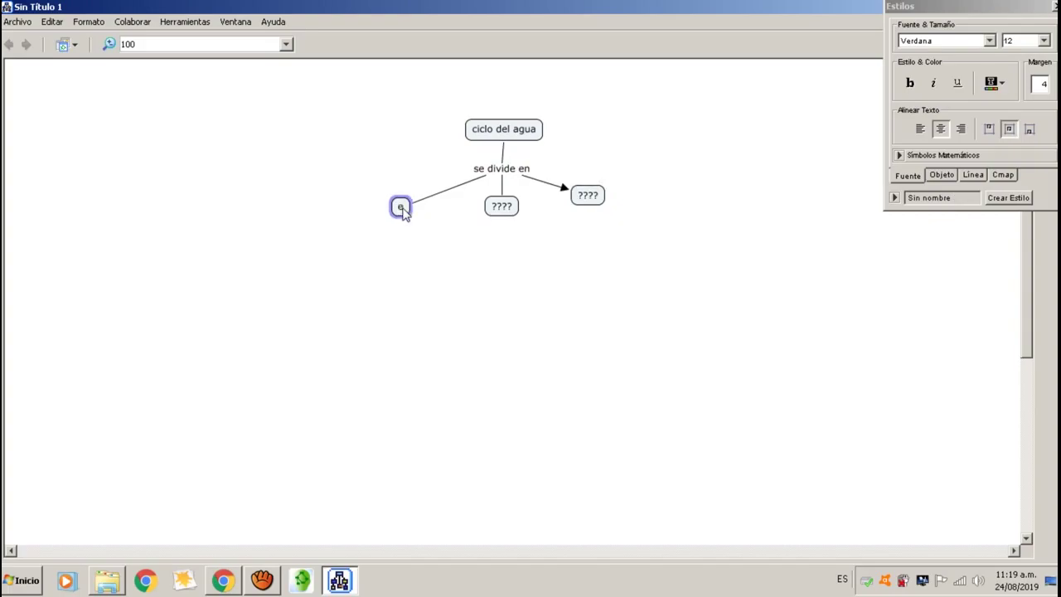
pyautogui.write('vappracio')
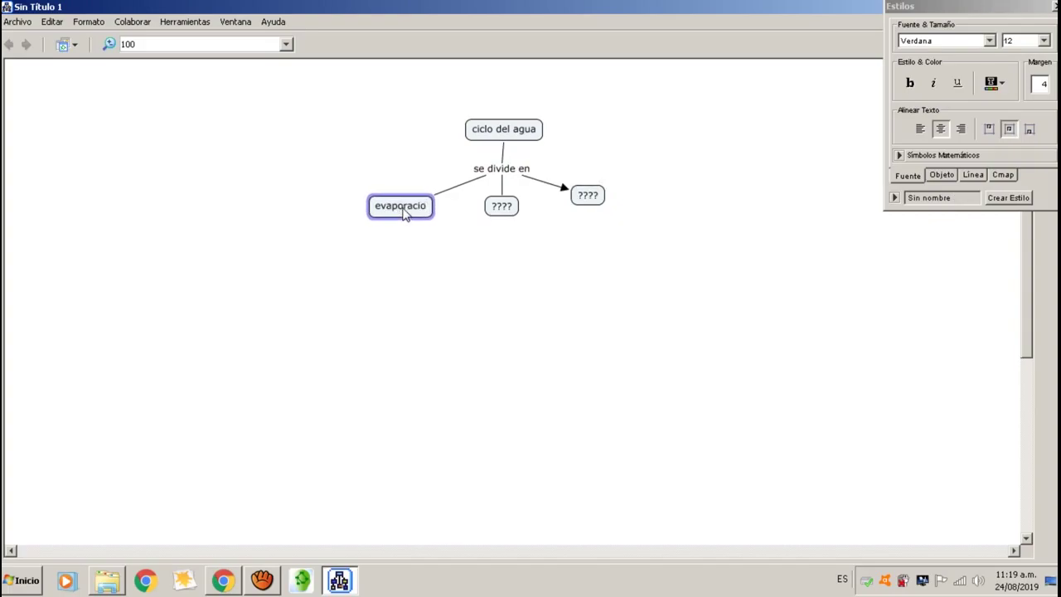
pyautogui.write('n')
pyautogui.press('BackSpace')
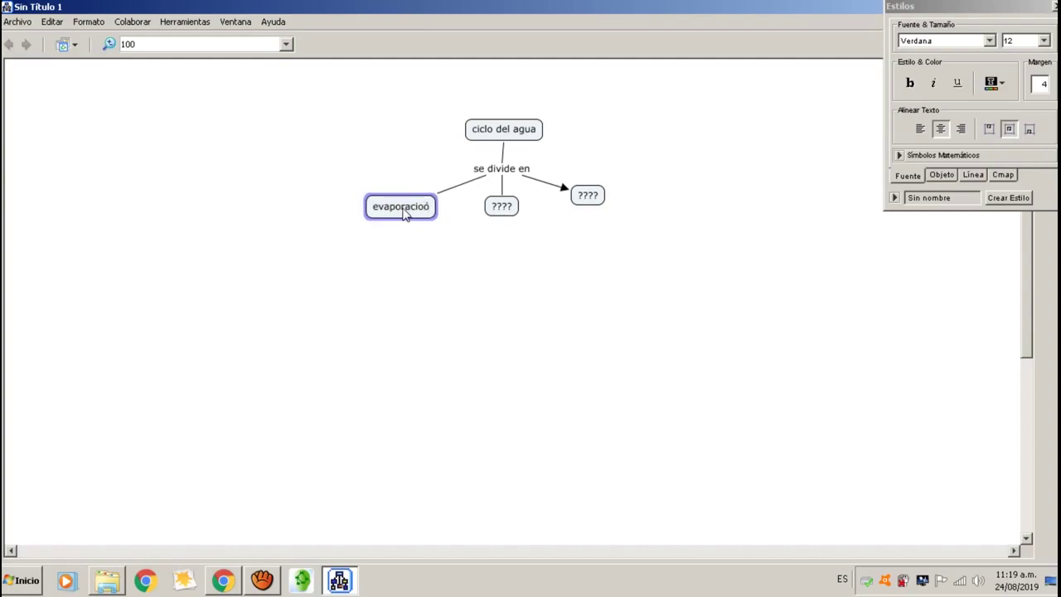
pyautogui.press('BackSpace')
pyautogui.write('ón')
pyautogui.doubleClick(496, 207)
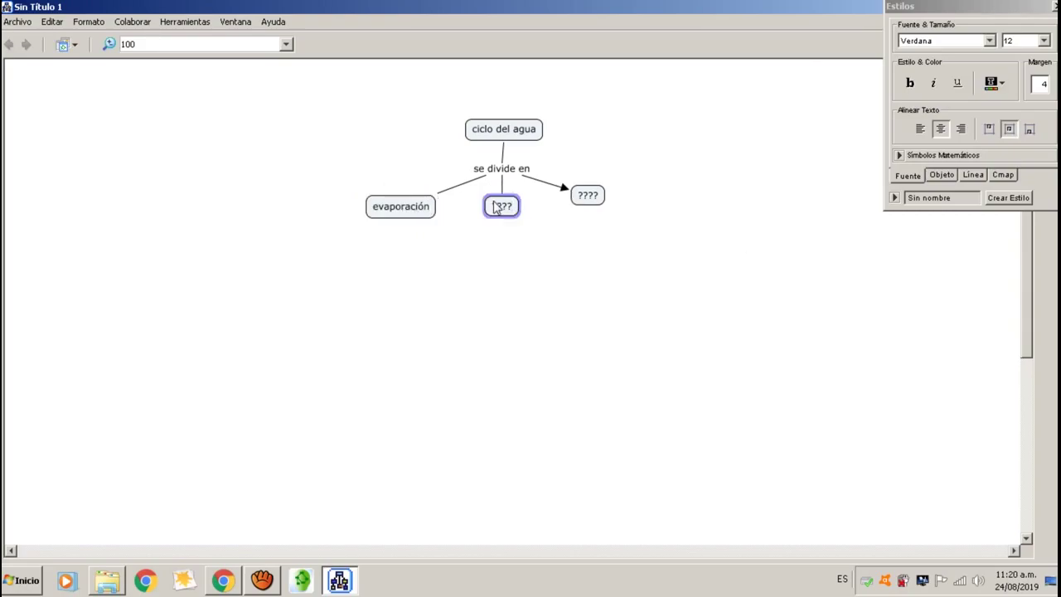
pyautogui.press('BackSpace')
pyautogui.write('pondensaci')
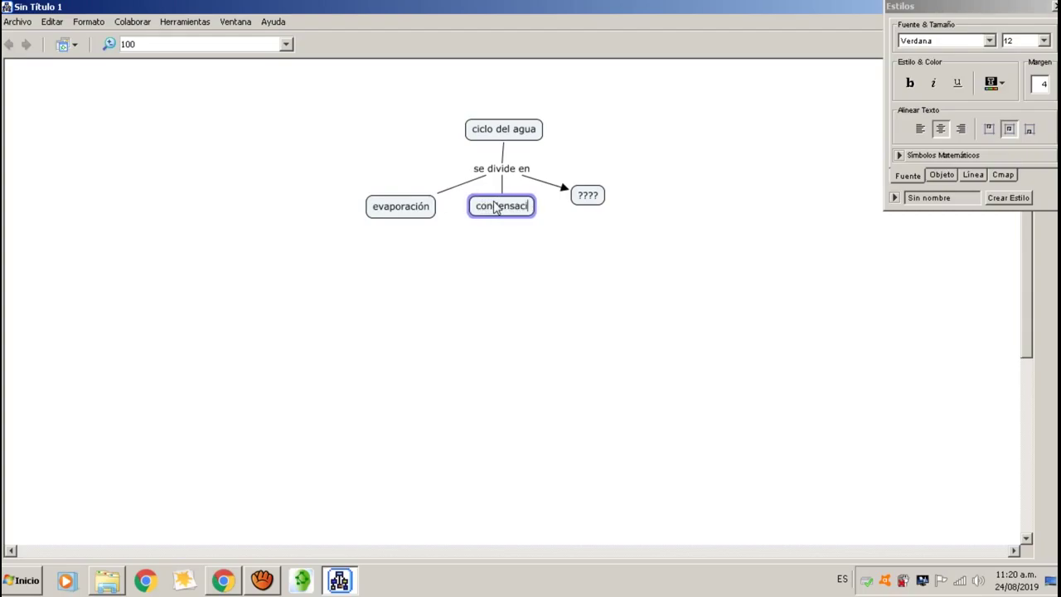
pyautogui.write('ón')
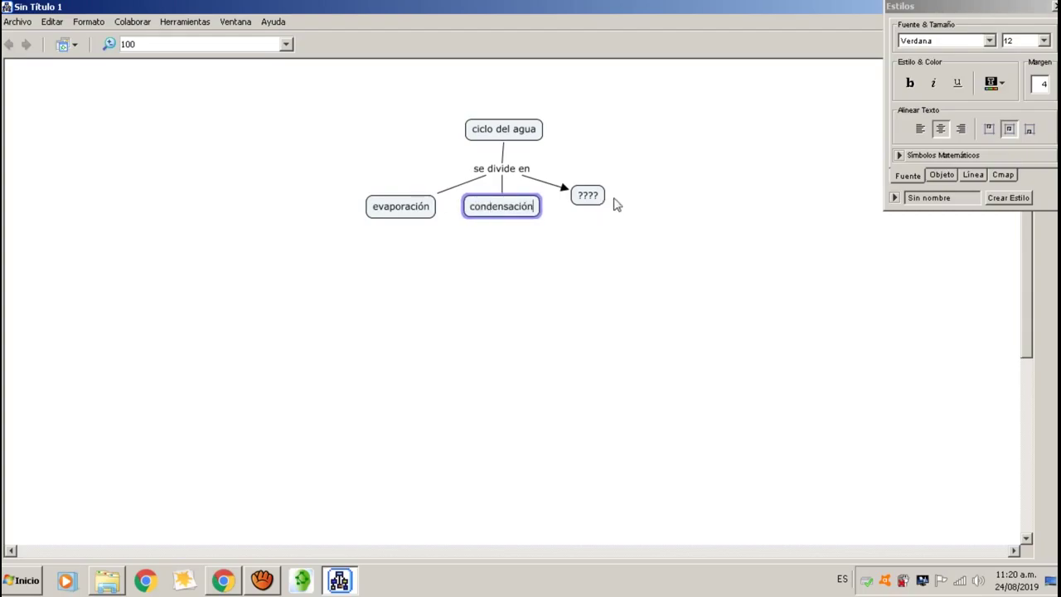
# Nudge the remaining ???? concept slightly right and down, then select ciclo del agua.
pyautogui.click(596, 200)
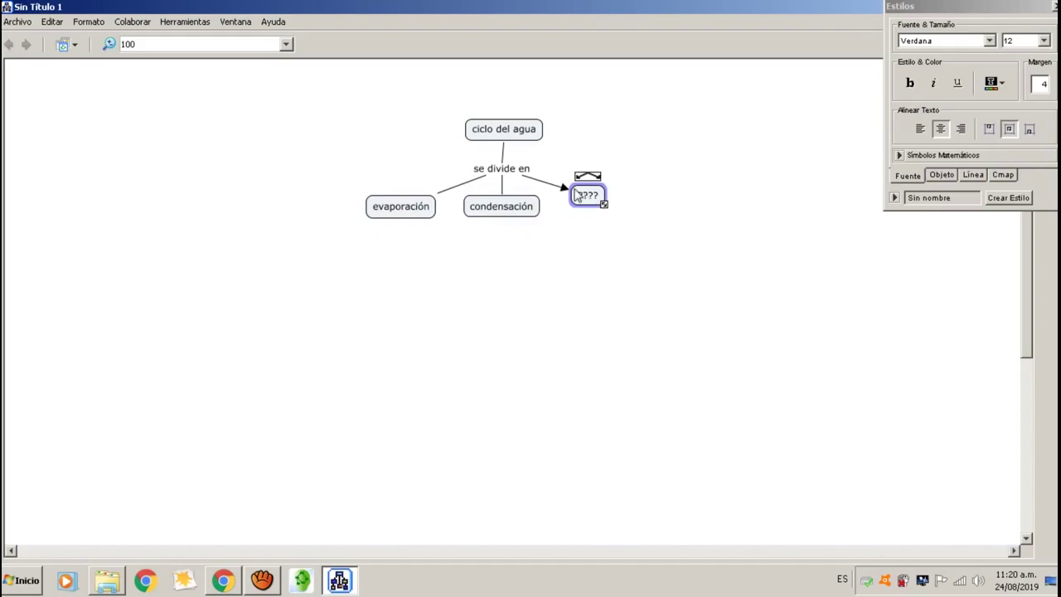
pyautogui.moveTo(572, 195); pyautogui.dragTo(589, 201)
pyautogui.click(430, 214)
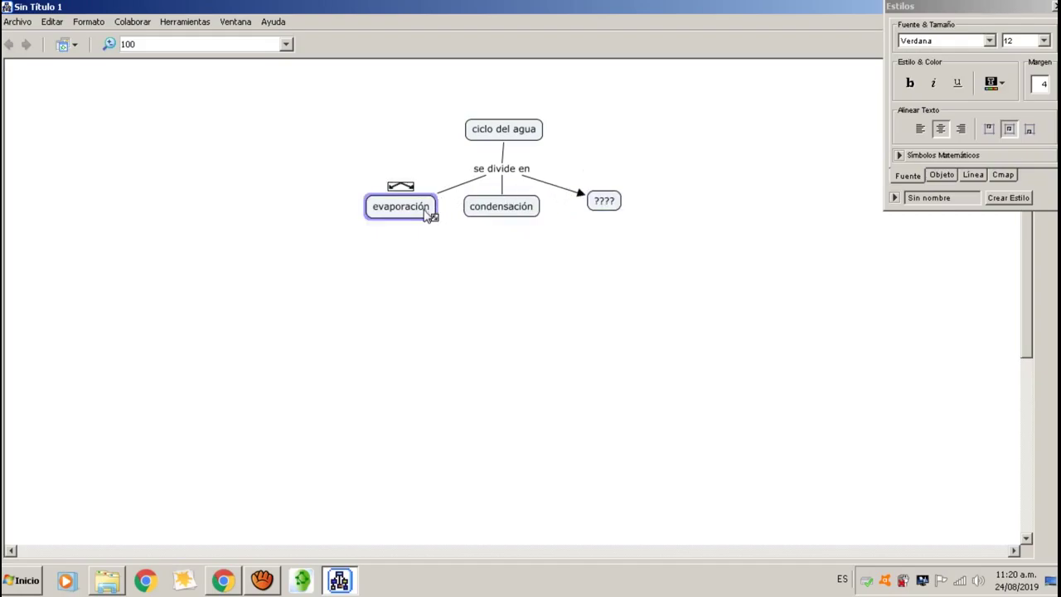
pyautogui.click(529, 139)
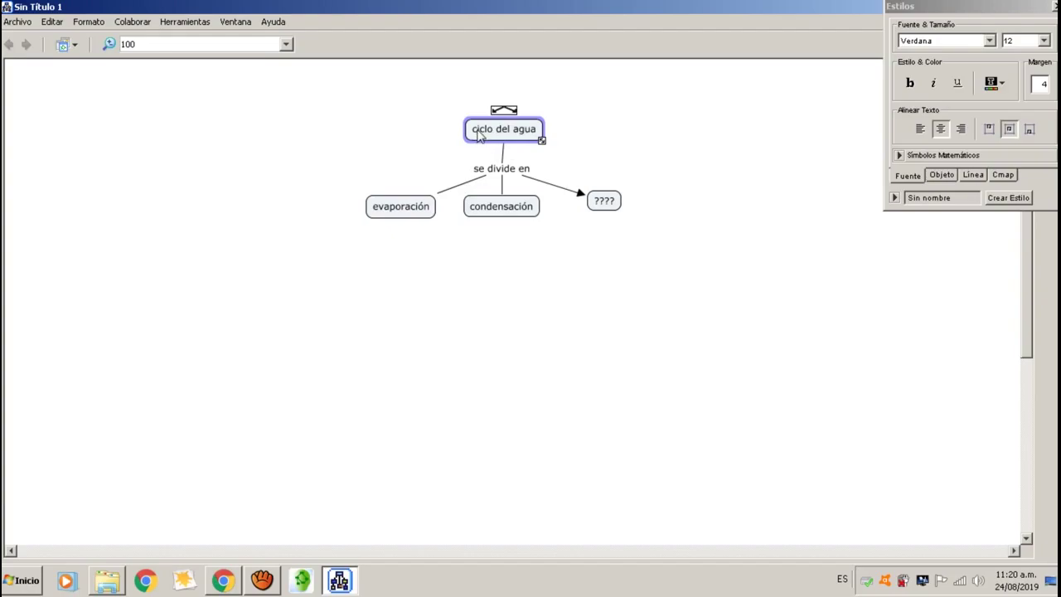
# Set the ciclo del agua label text to the Miriam Fixed font.
pyautogui.doubleClick(478, 135)
pyautogui.click(537, 135)
pyautogui.moveTo(537, 135); pyautogui.dragTo(475, 135)
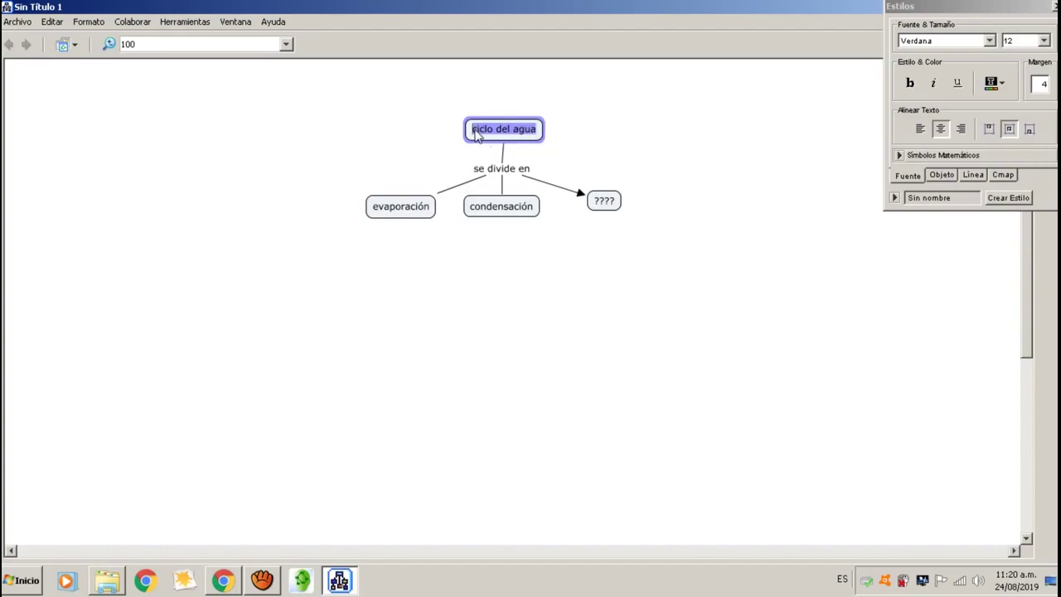
pyautogui.click(989, 41)
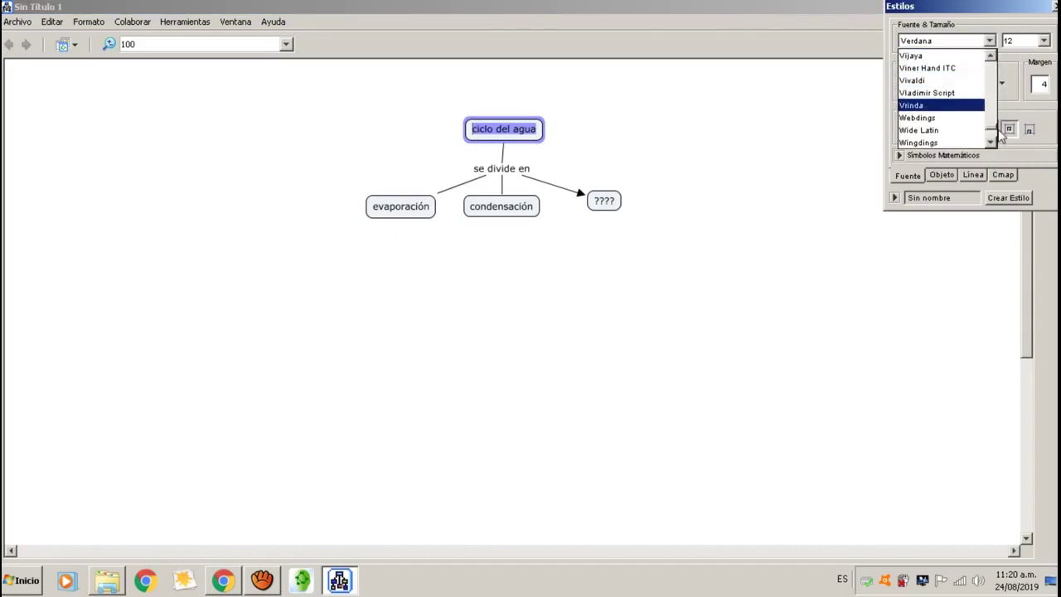
pyautogui.moveTo(992, 130); pyautogui.dragTo(991, 104)
pyautogui.click(936, 93)
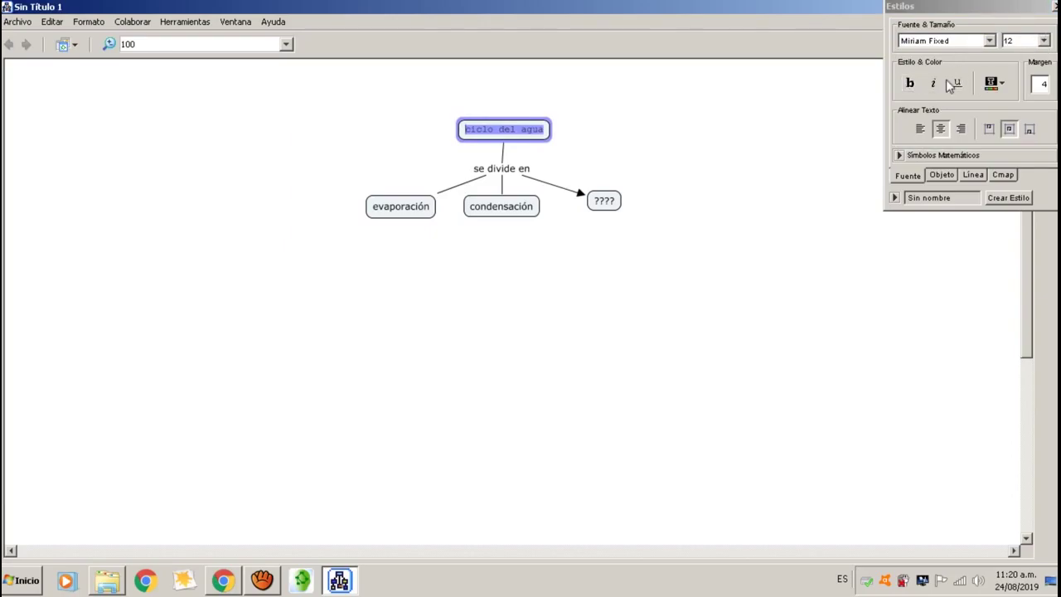
# Colour the ciclo del agua label text blue, after briefly trying green.
pyautogui.click(1002, 83)
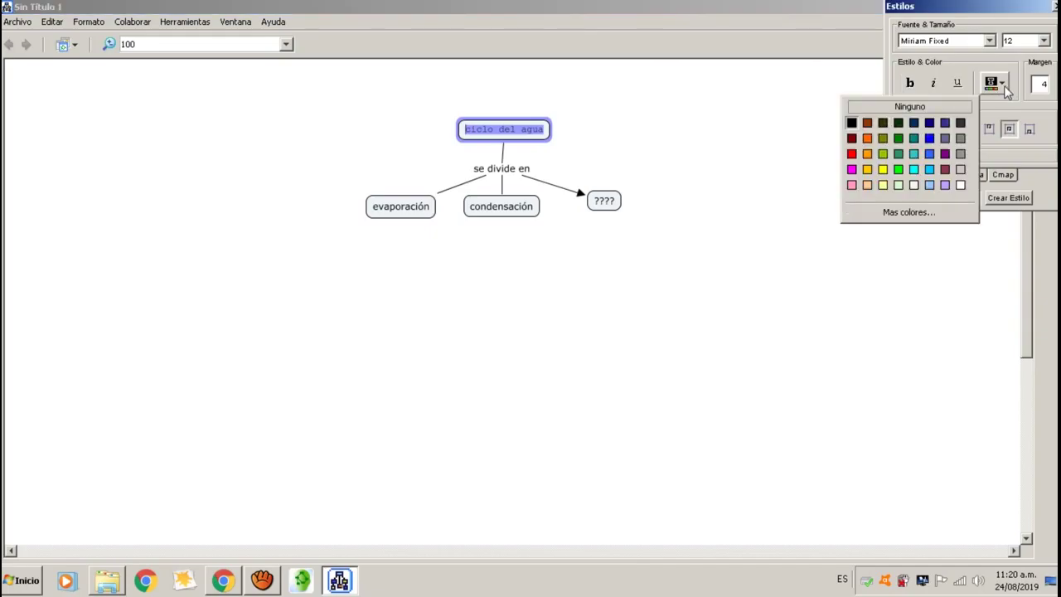
pyautogui.click(898, 170)
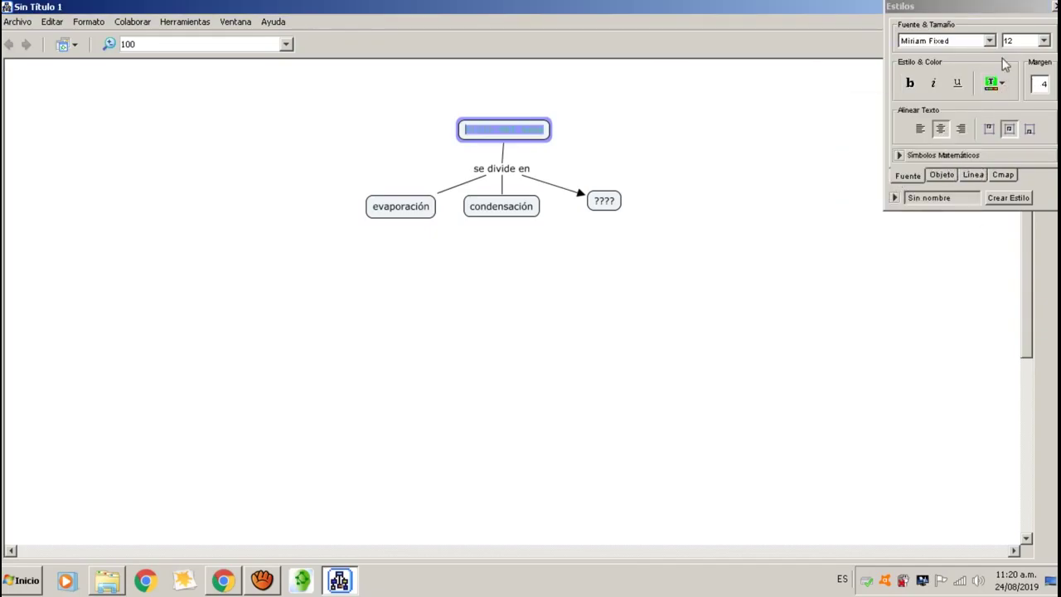
pyautogui.click(1002, 83)
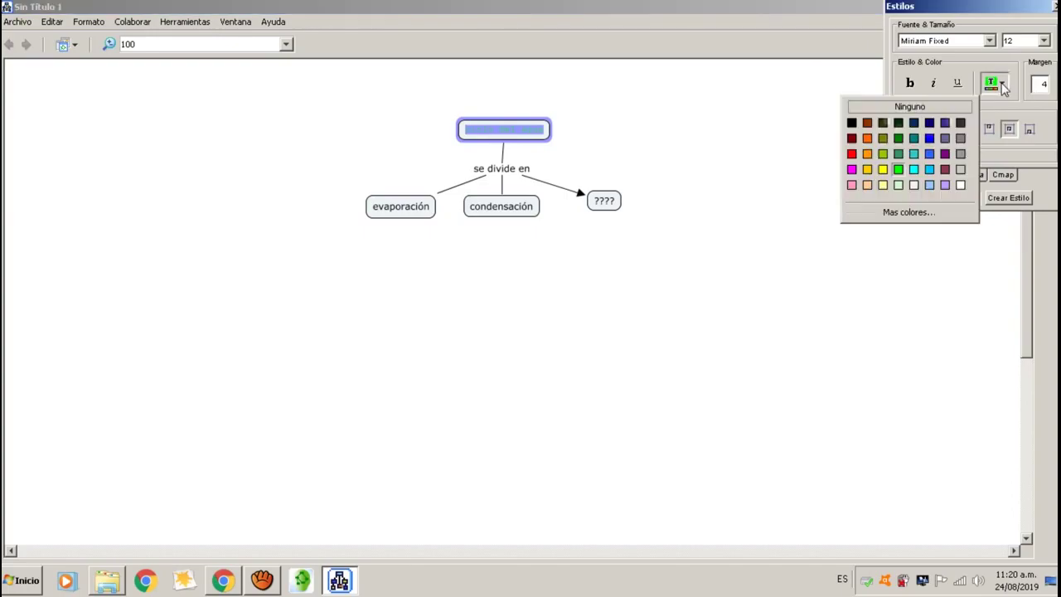
pyautogui.click(931, 139)
pyautogui.click(942, 177)
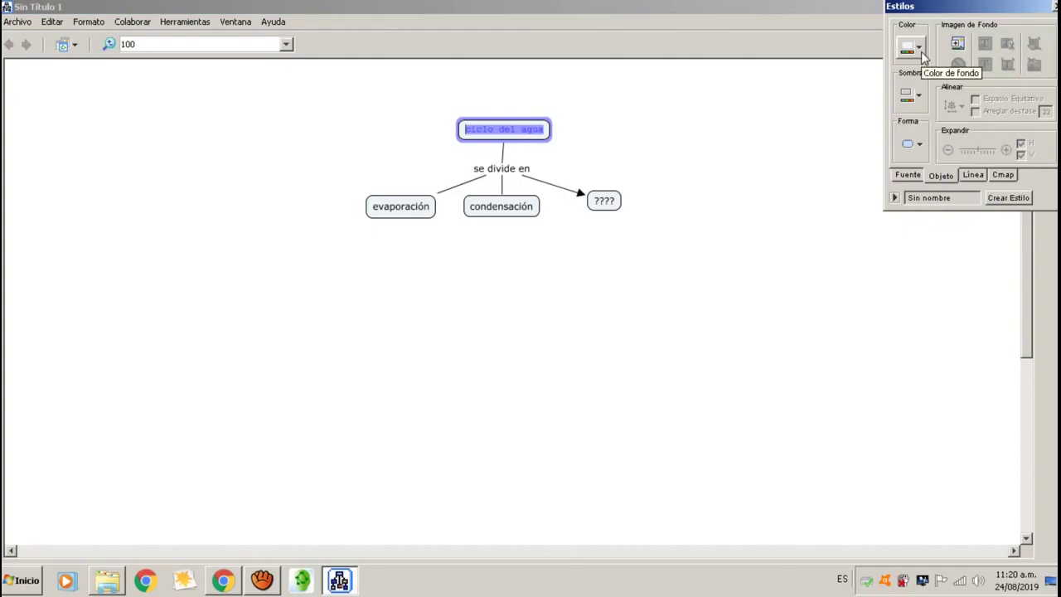
# Fill the ciclo del agua node with dark blue.
pyautogui.click(920, 50)
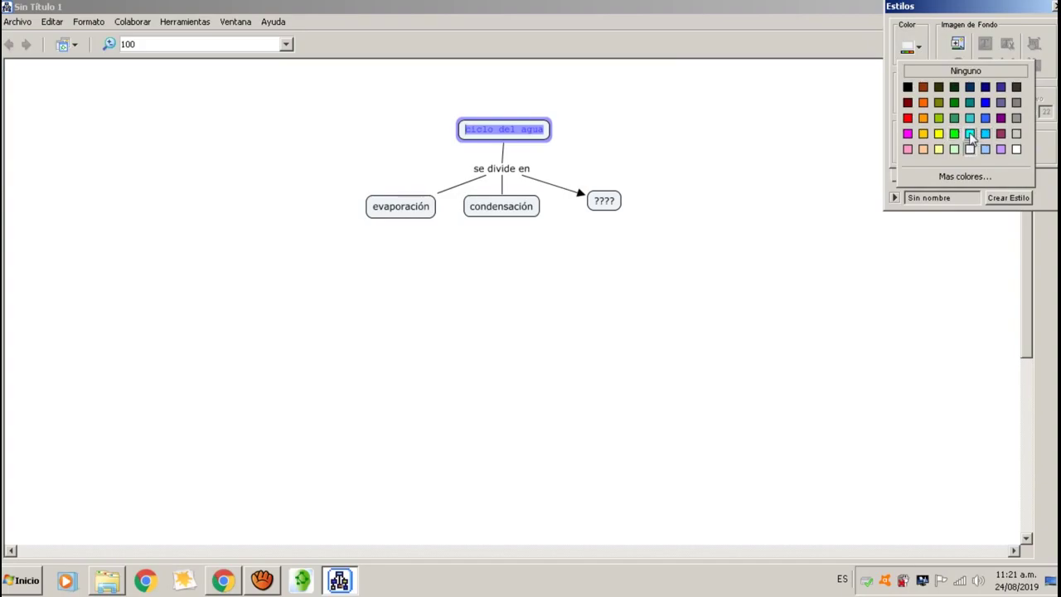
pyautogui.click(985, 91)
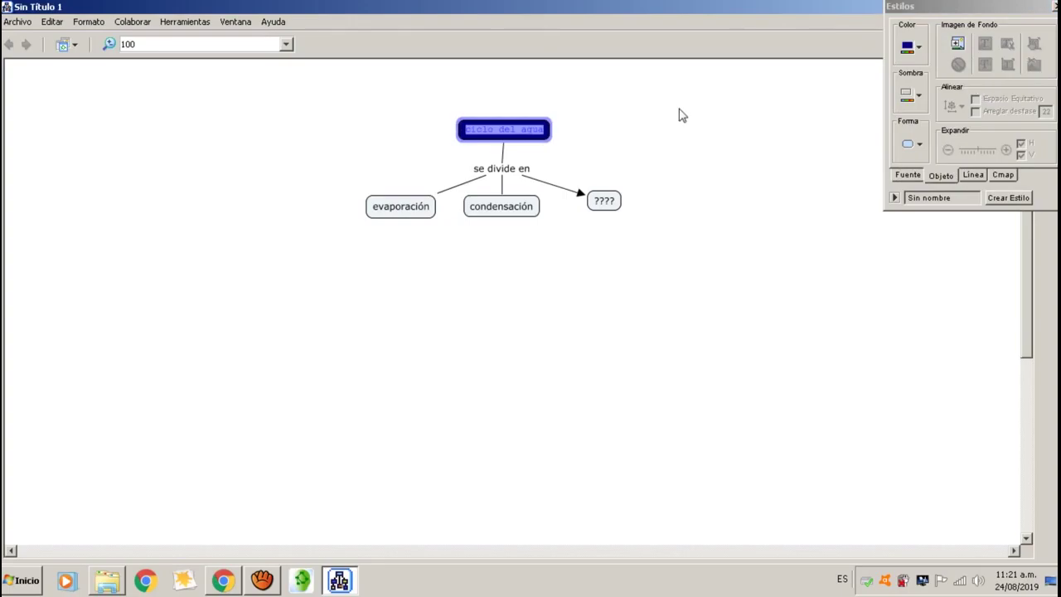
pyautogui.click(535, 133)
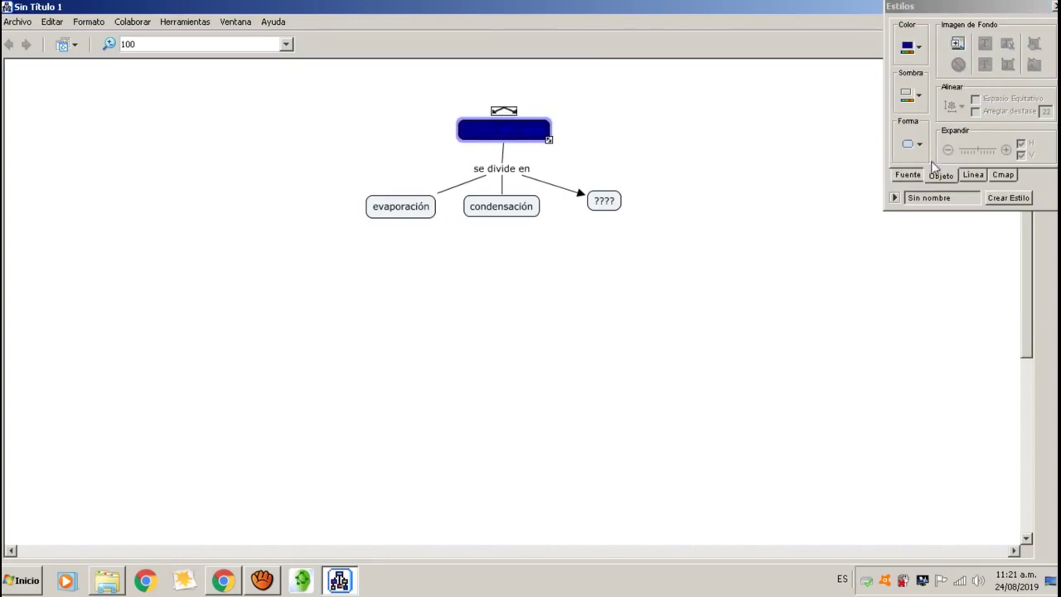
# Make the ciclo del agua label text cyan.
pyautogui.click(907, 175)
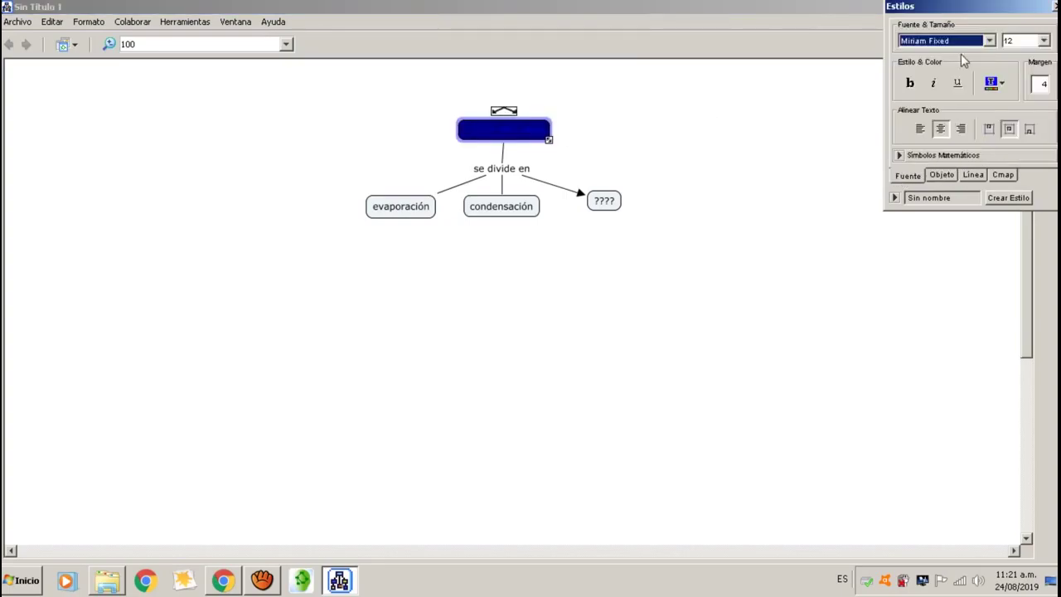
pyautogui.click(1000, 82)
pyautogui.click(915, 170)
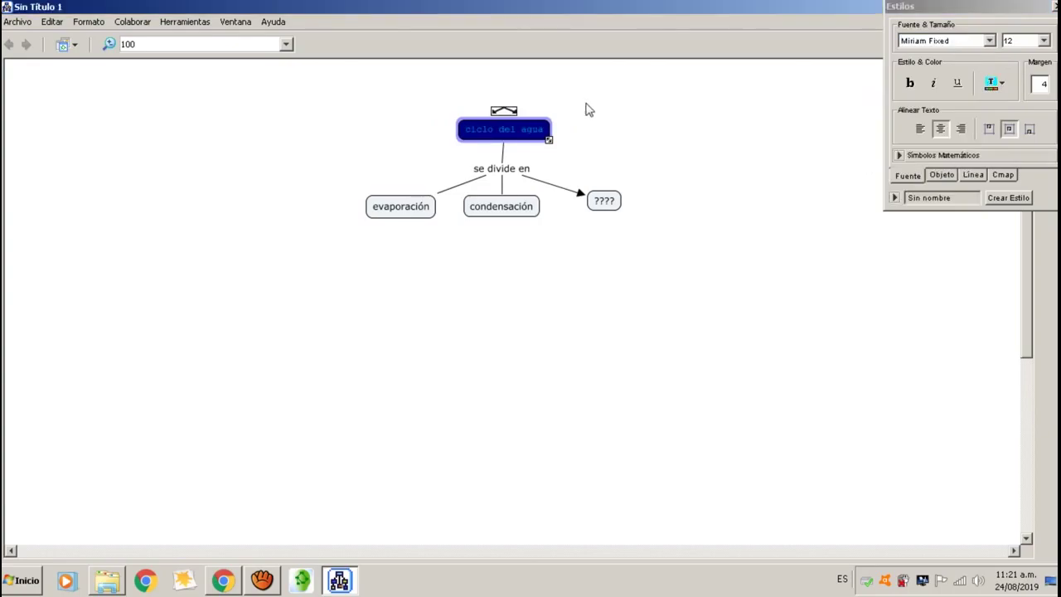
pyautogui.click(580, 133)
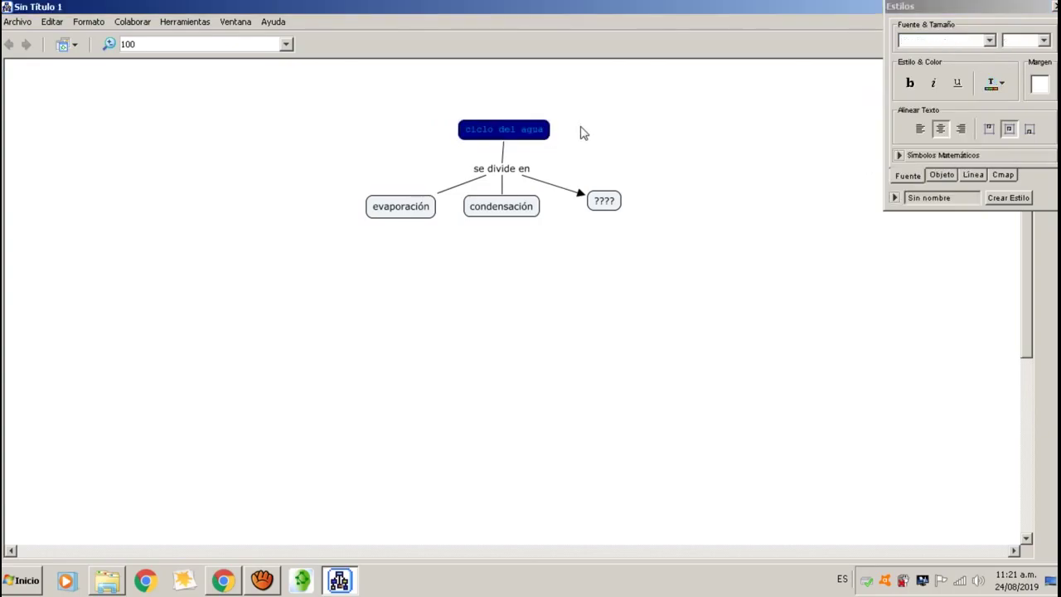
# Look at the node's line colour options, leaving them unchanged.
pyautogui.click(941, 176)
pyautogui.click(973, 176)
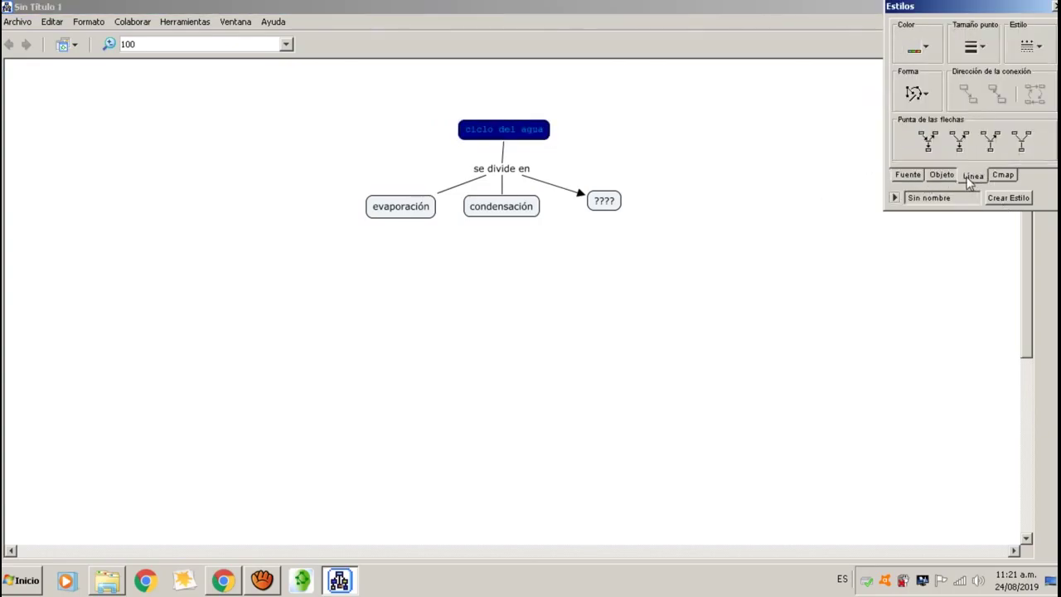
pyautogui.click(929, 48)
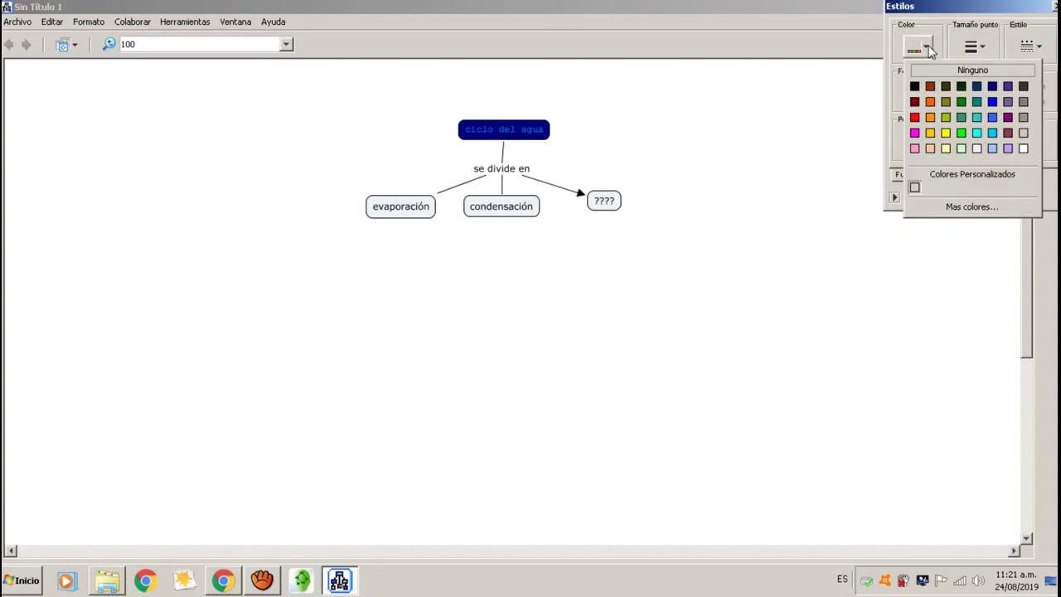
pyautogui.click(794, 146)
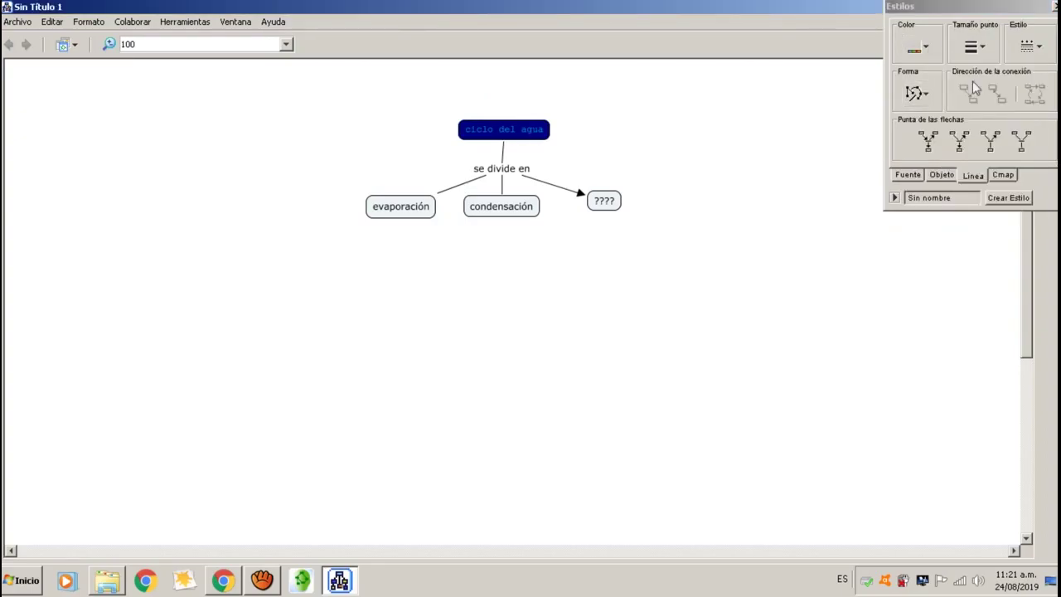
# Give the ciclo del agua node a yellow shadow and float the Estilos panel as a window.
pyautogui.click(942, 176)
pyautogui.click(547, 136)
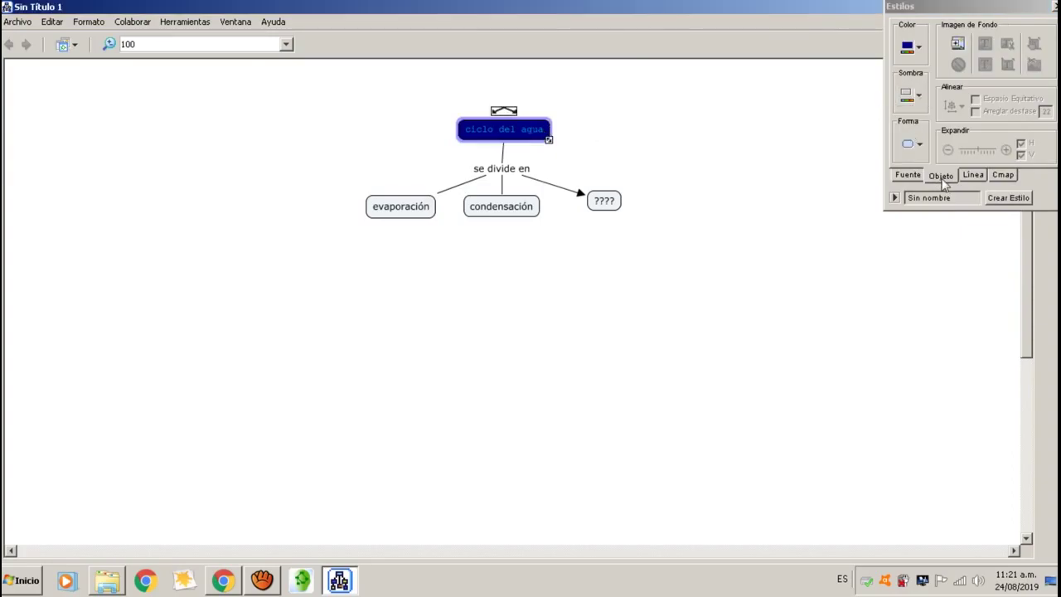
pyautogui.click(918, 97)
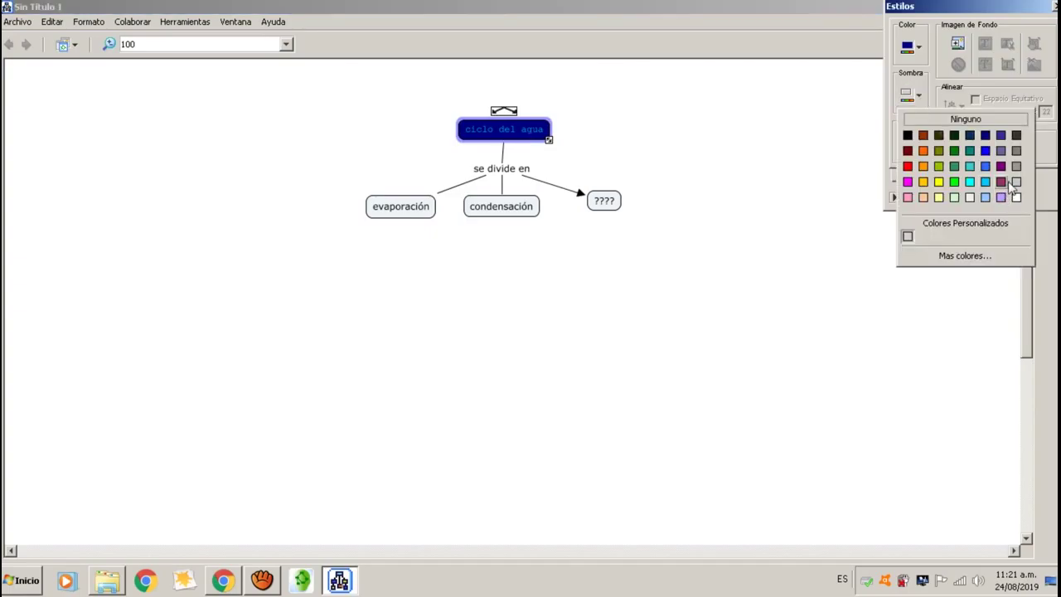
pyautogui.click(938, 182)
pyautogui.click(744, 203)
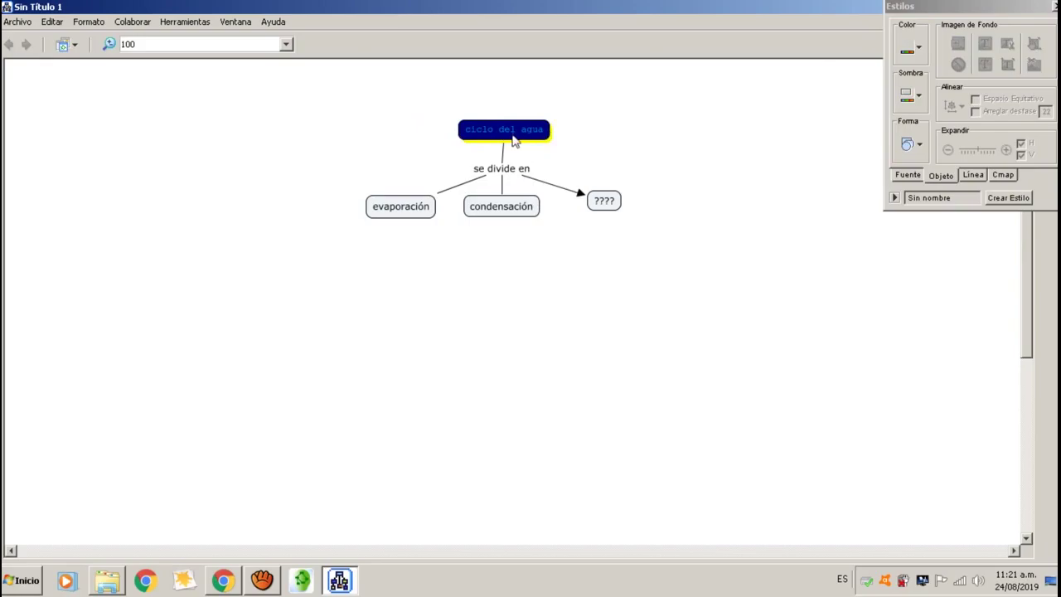
pyautogui.moveTo(949, 6); pyautogui.dragTo(871, 77)
# Start saving to Mis Cmaps, cancel the save dialogs, and minimize the screen recorder.
pyautogui.click(16, 22)
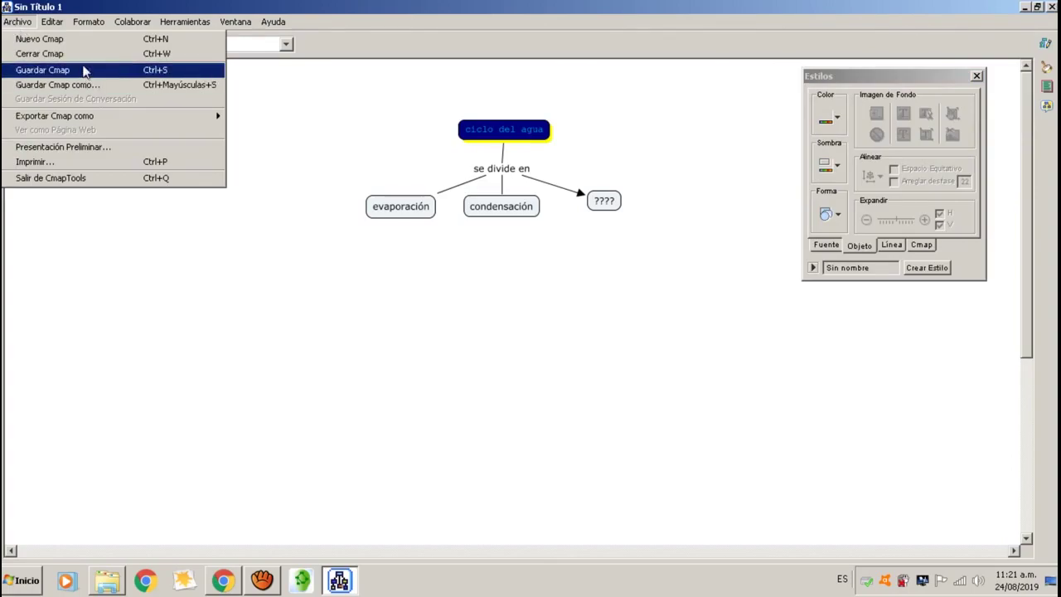
pyautogui.click(54, 73)
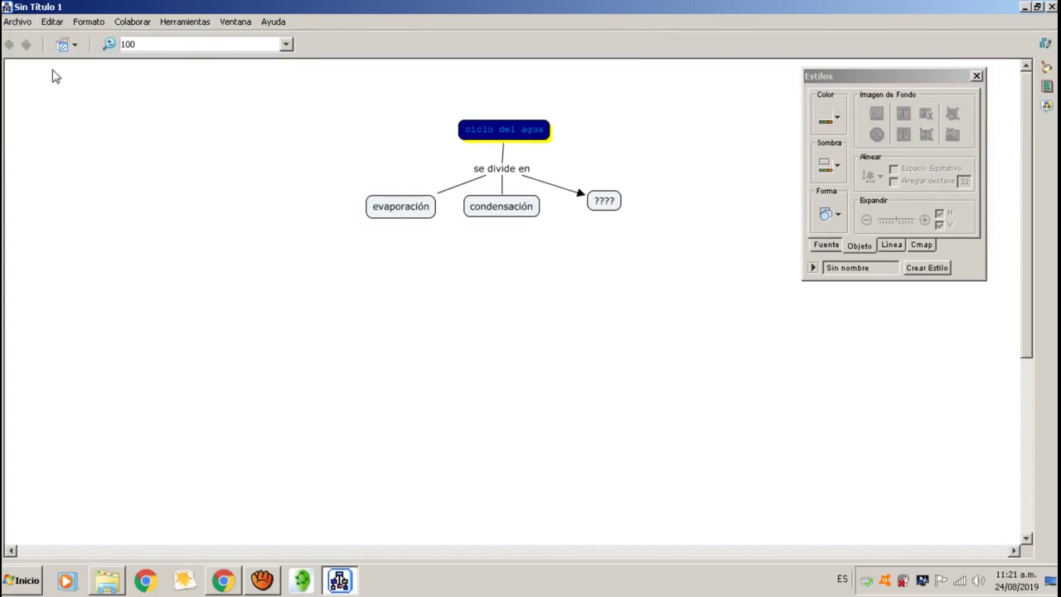
pyautogui.click(299, 52)
pyautogui.click(270, 68)
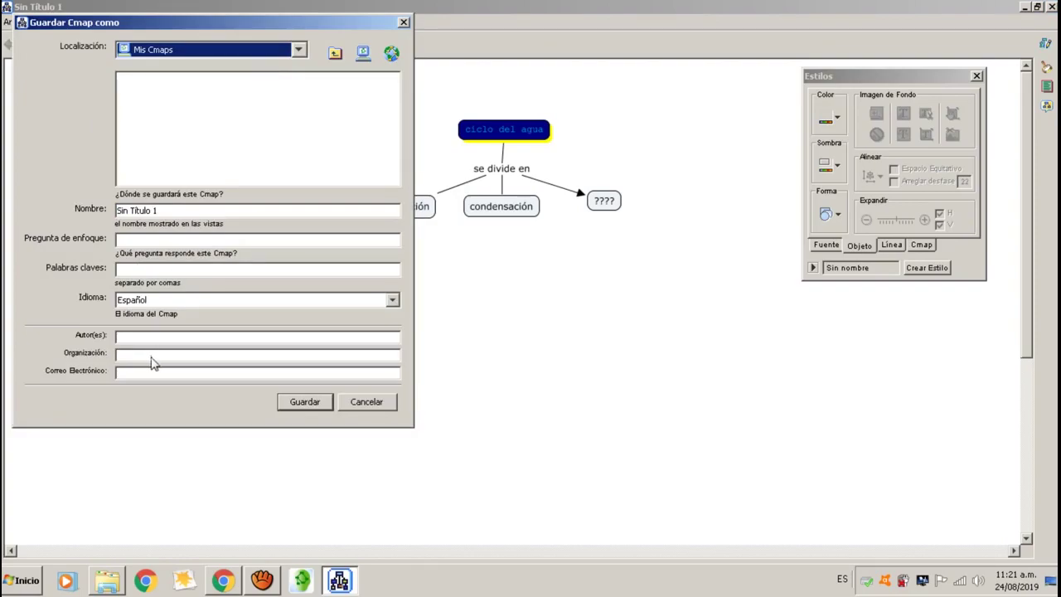
pyautogui.click(404, 23)
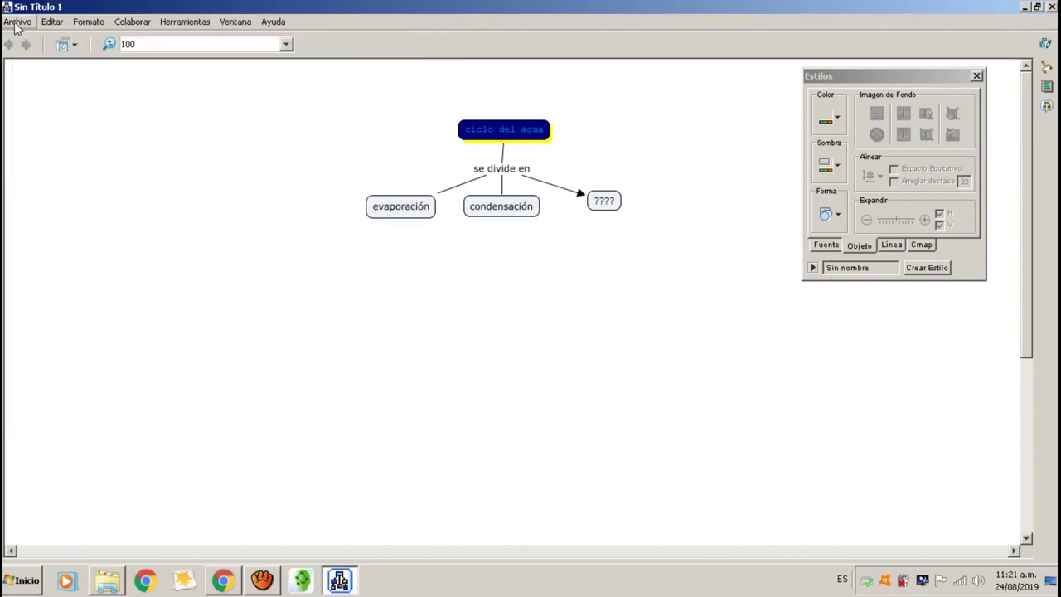
pyautogui.click(16, 25)
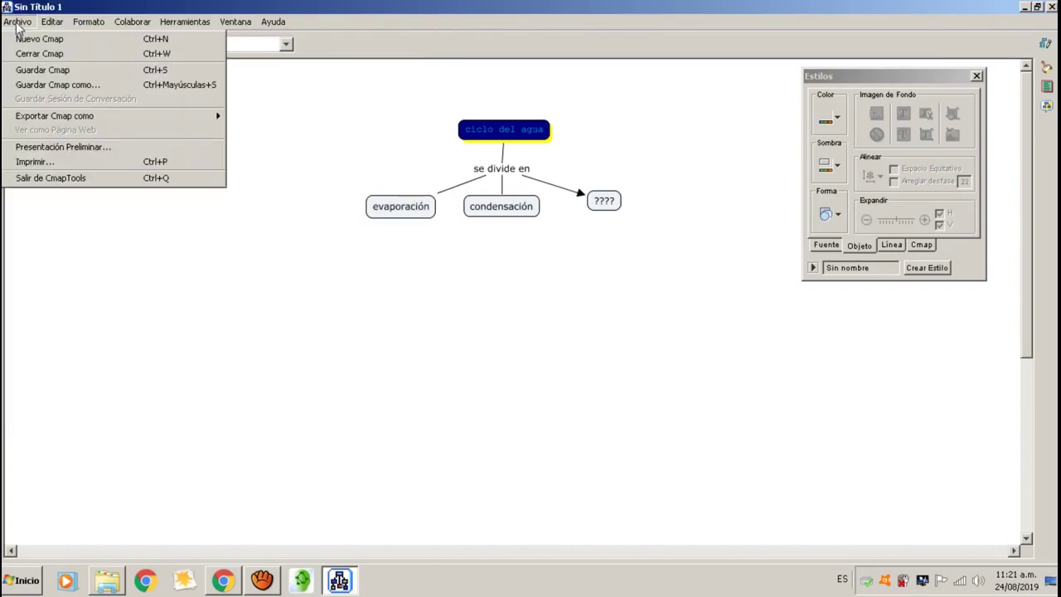
pyautogui.click(90, 88)
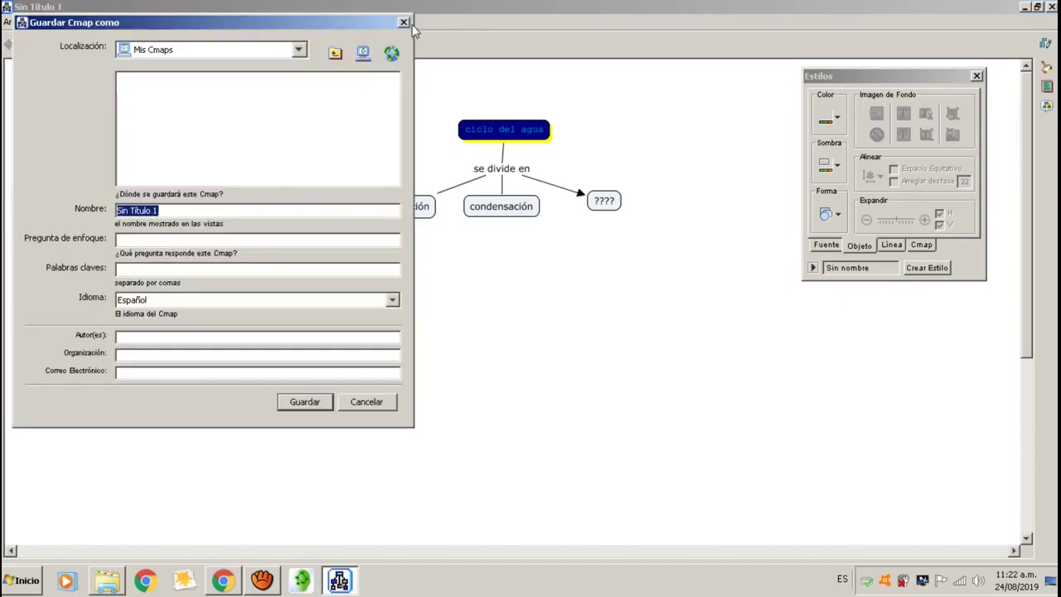
pyautogui.click(404, 23)
pyautogui.click(29, 24)
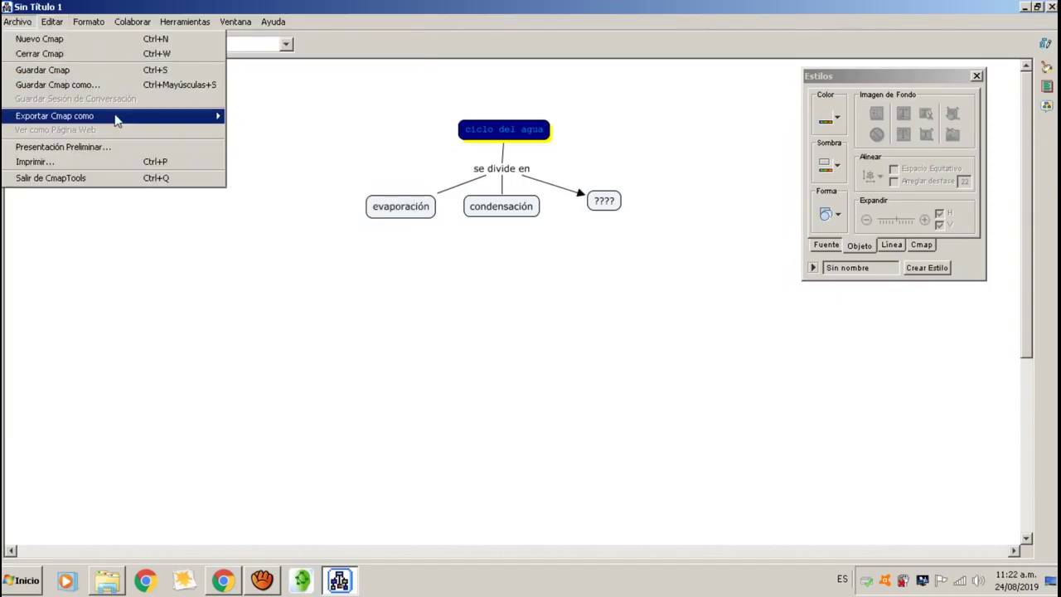
pyautogui.moveTo(117, 122)
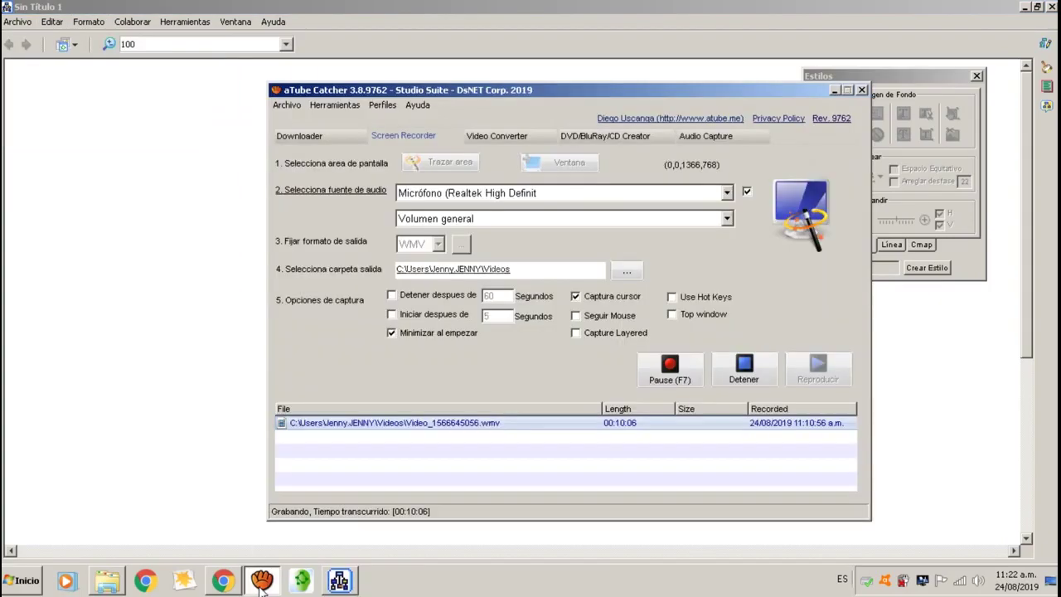
pyautogui.click(262, 582)
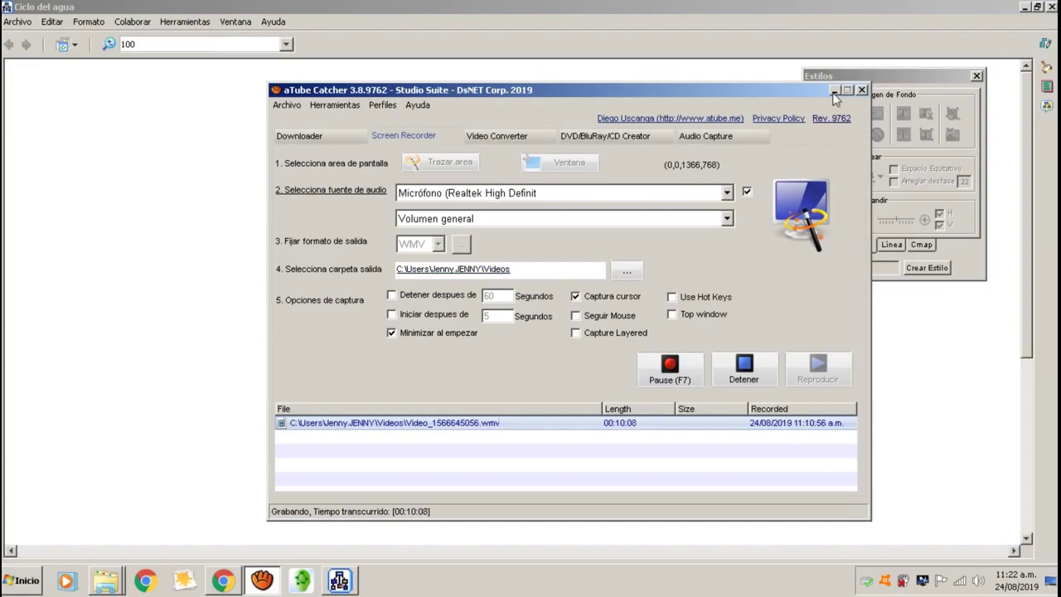
pyautogui.click(836, 90)
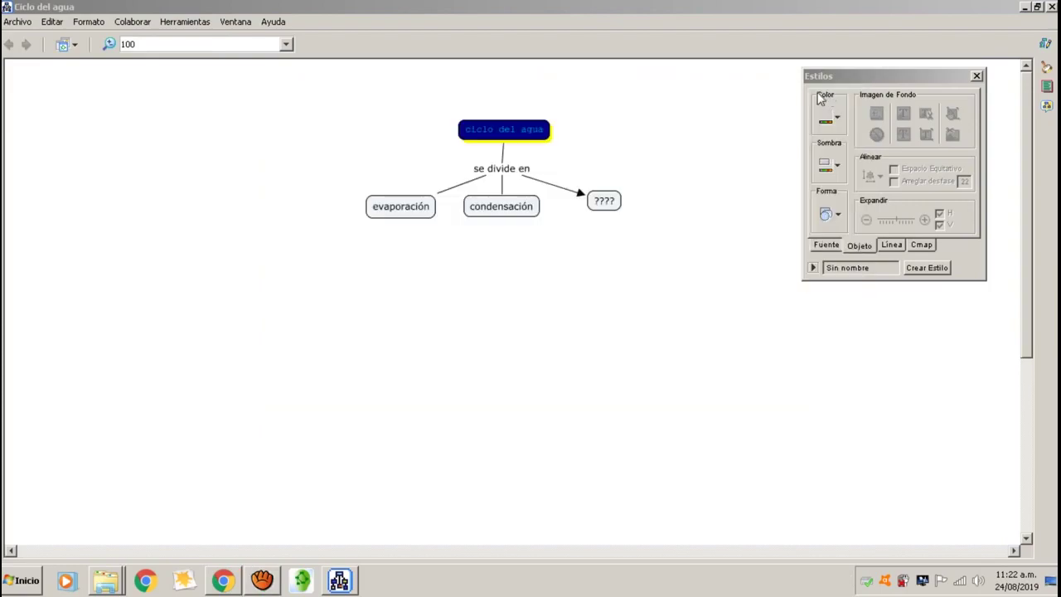
# Save the map as 'Ciclo del agua' in Mis Cmaps via Guardar Cmap como.
pyautogui.click(18, 21)
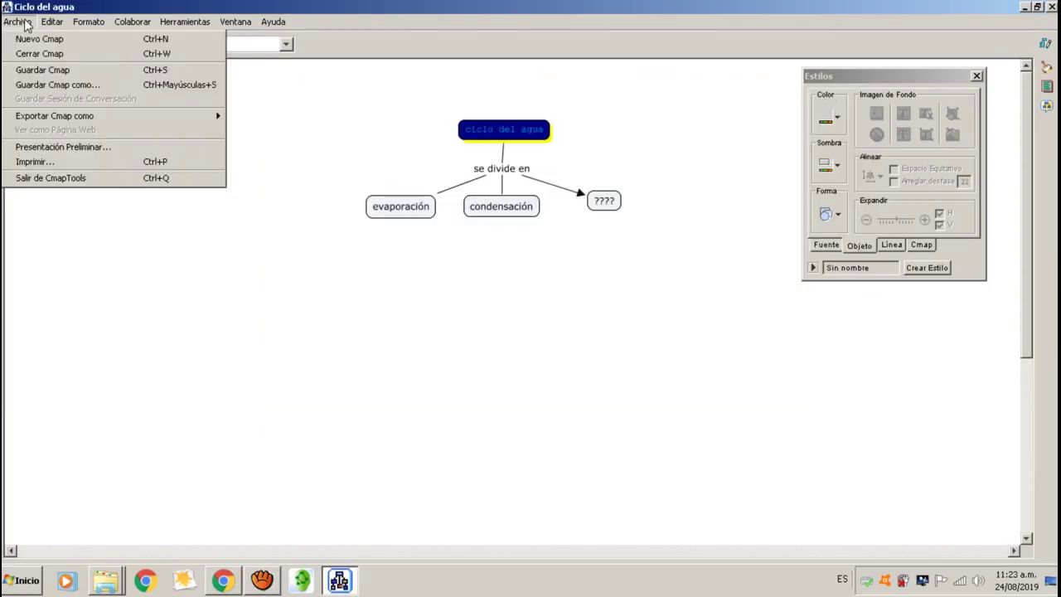
pyautogui.click(78, 86)
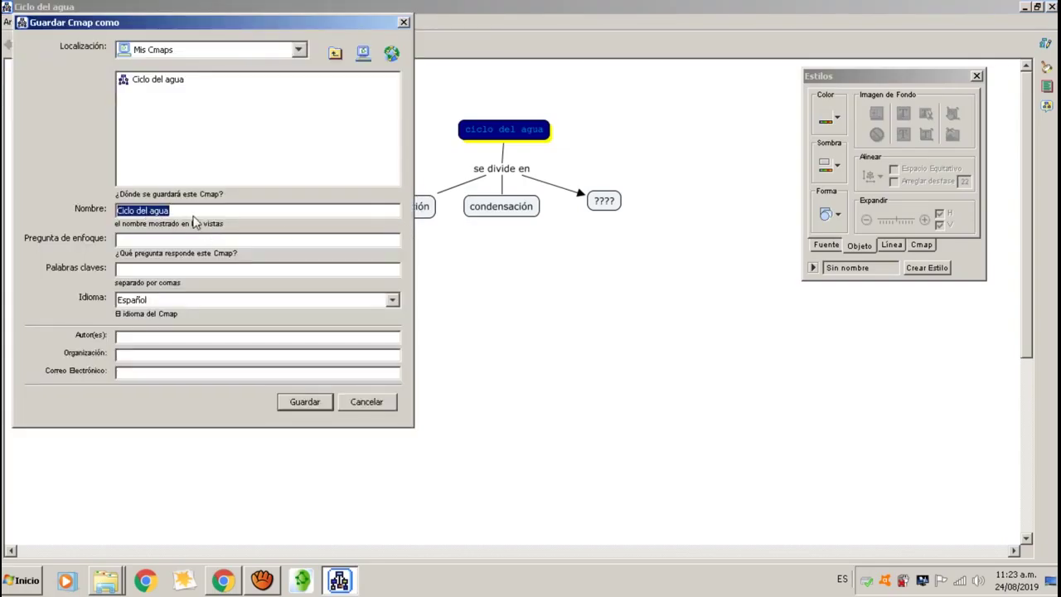
pyautogui.click(189, 211)
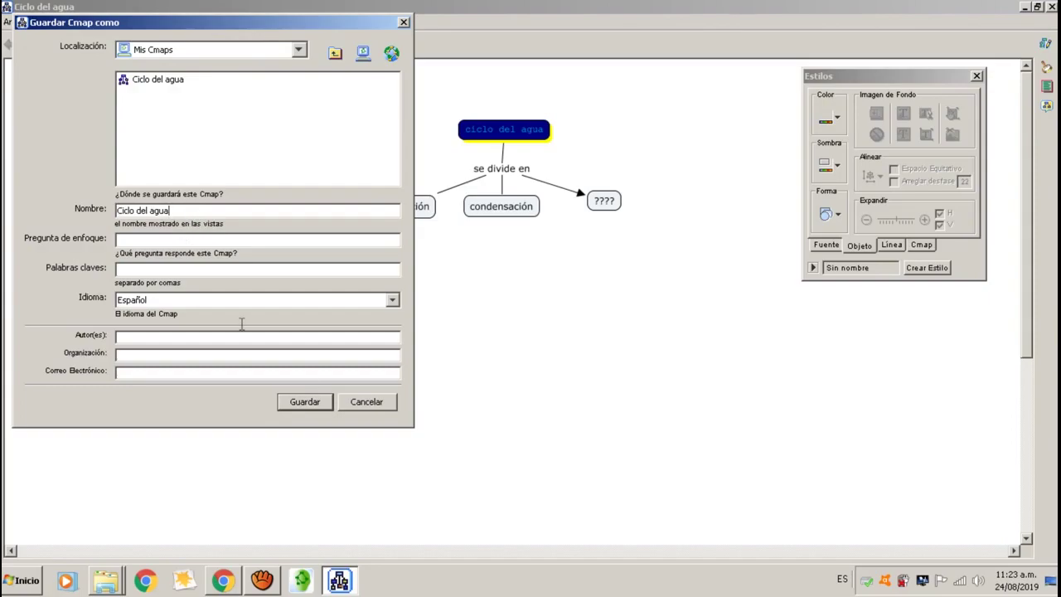
pyautogui.click(298, 50)
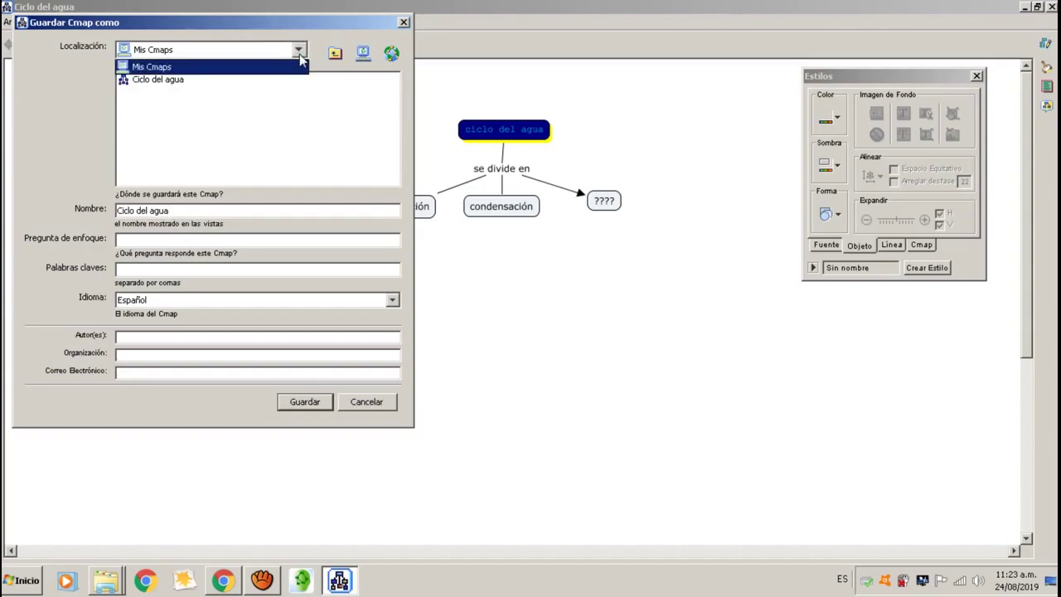
pyautogui.click(240, 73)
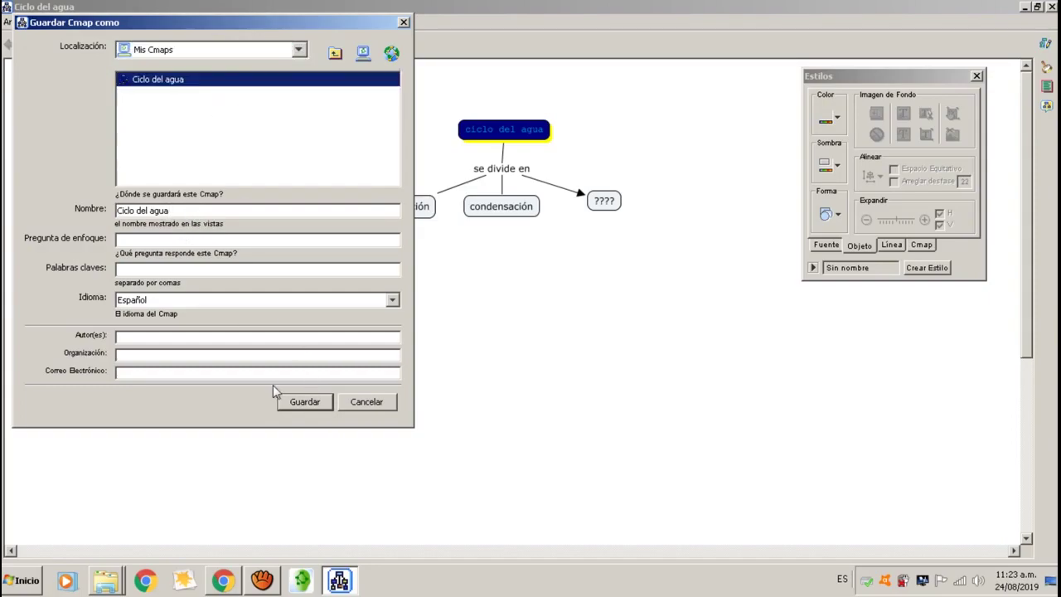
pyautogui.click(319, 401)
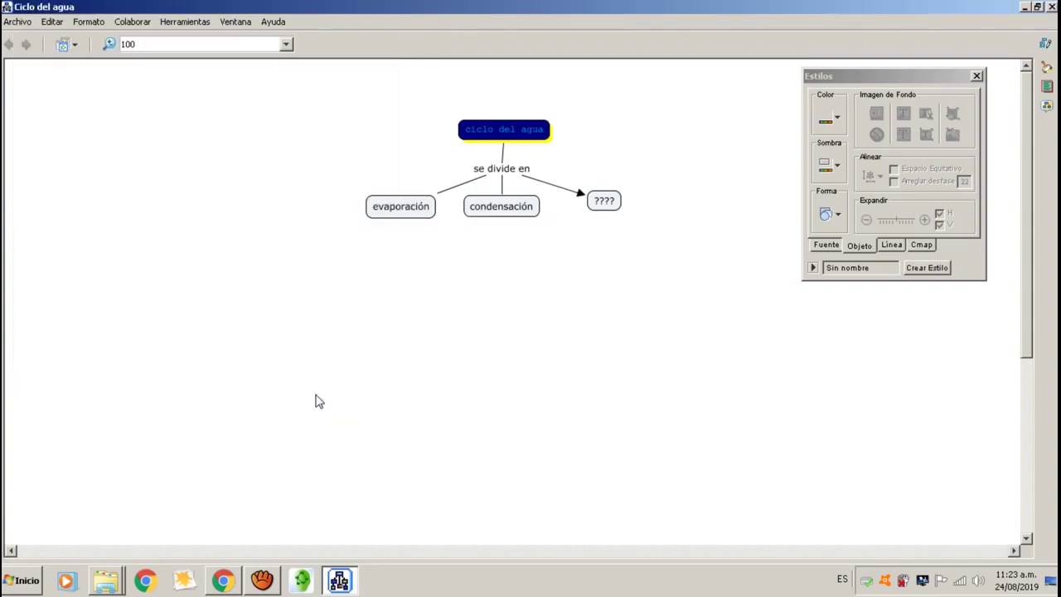
pyautogui.click(120, 580)
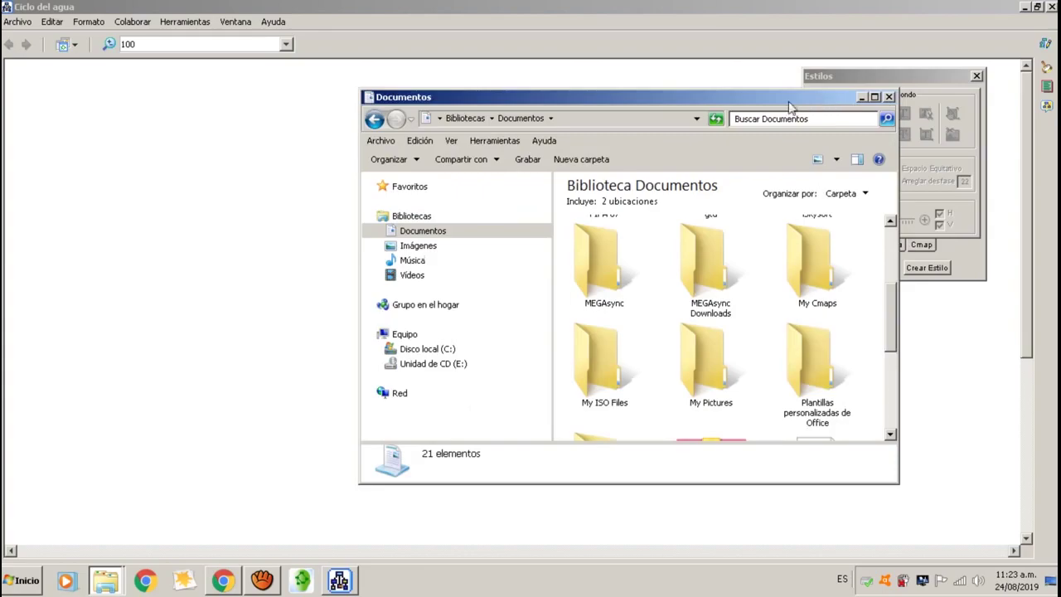
pyautogui.moveTo(662, 100); pyautogui.dragTo(496, 98)
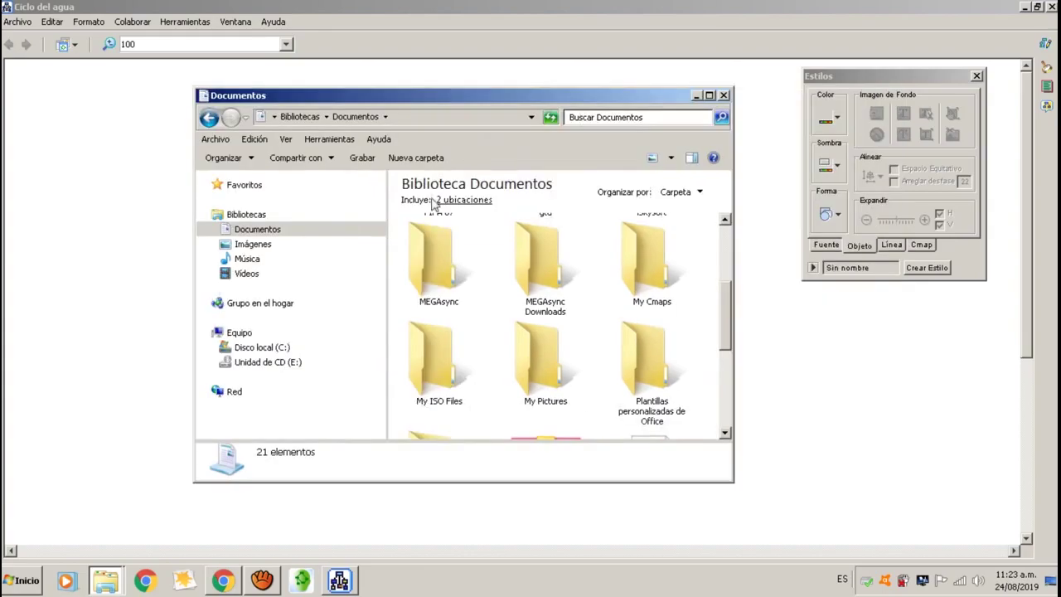
pyautogui.click(639, 263)
pyautogui.doubleClick(638, 262)
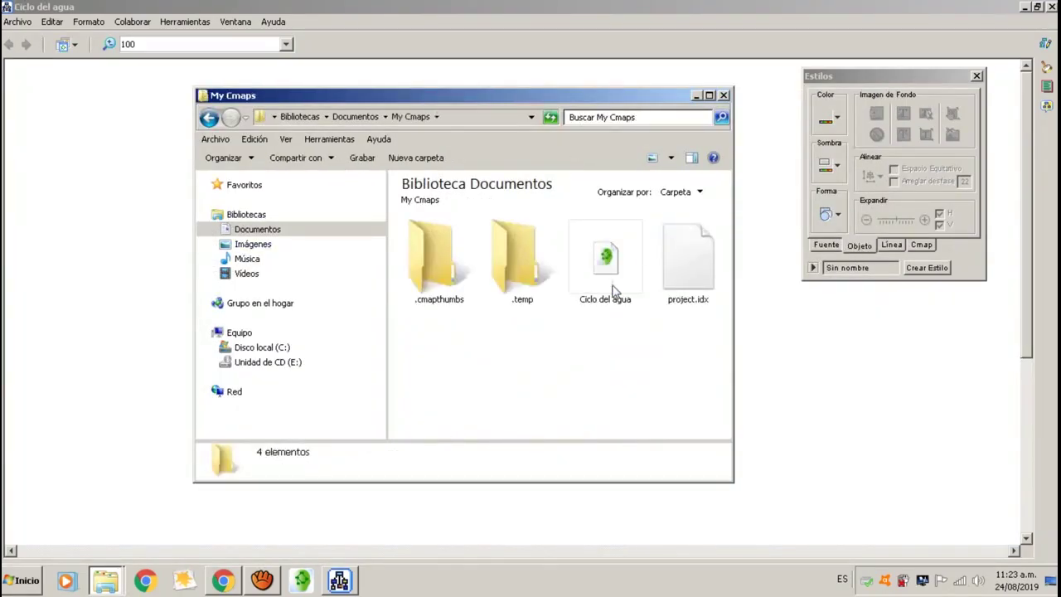
pyautogui.click(619, 274)
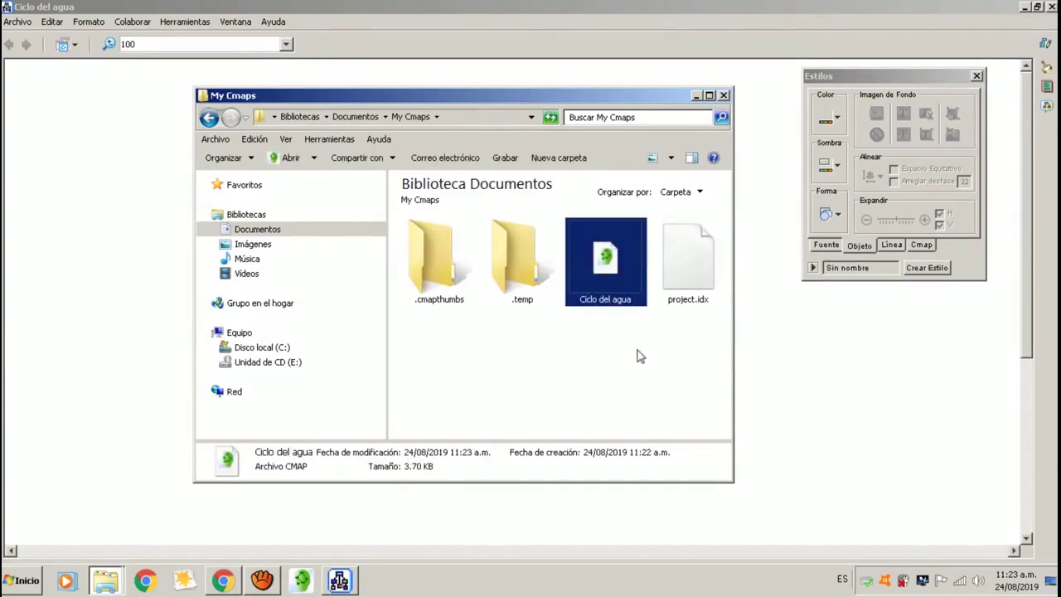
pyautogui.click(723, 95)
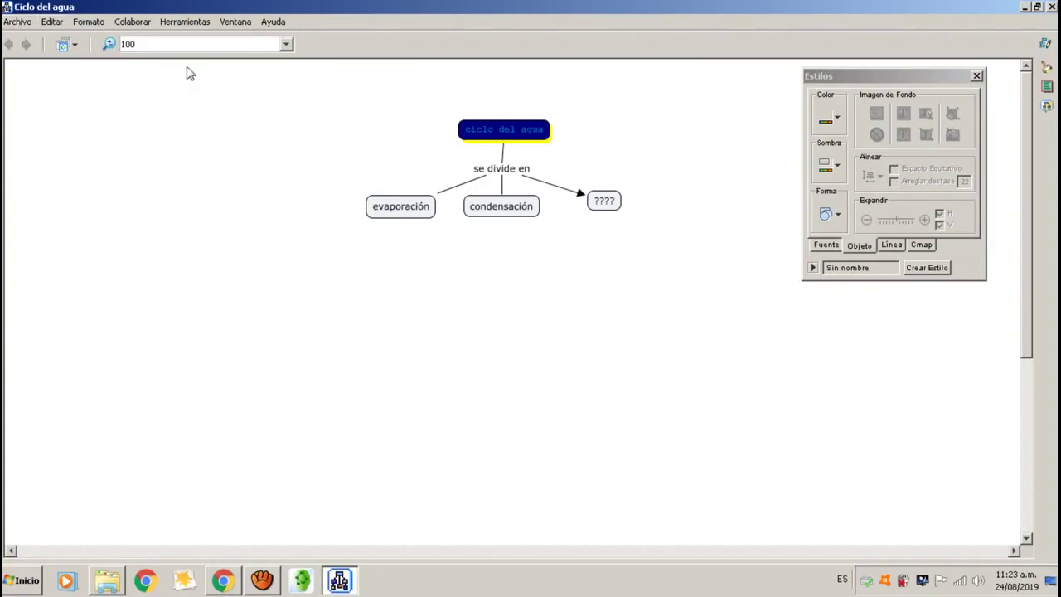
# Export the Cmap as an image, choosing Escritorio as the destination.
pyautogui.click(16, 21)
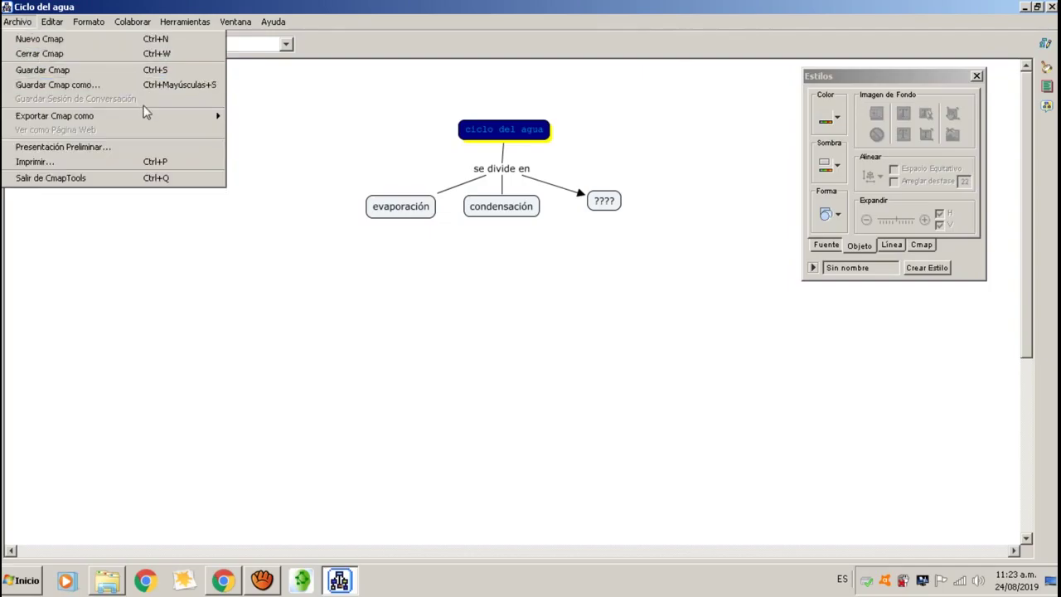
pyautogui.moveTo(157, 116)
pyautogui.click(446, 116)
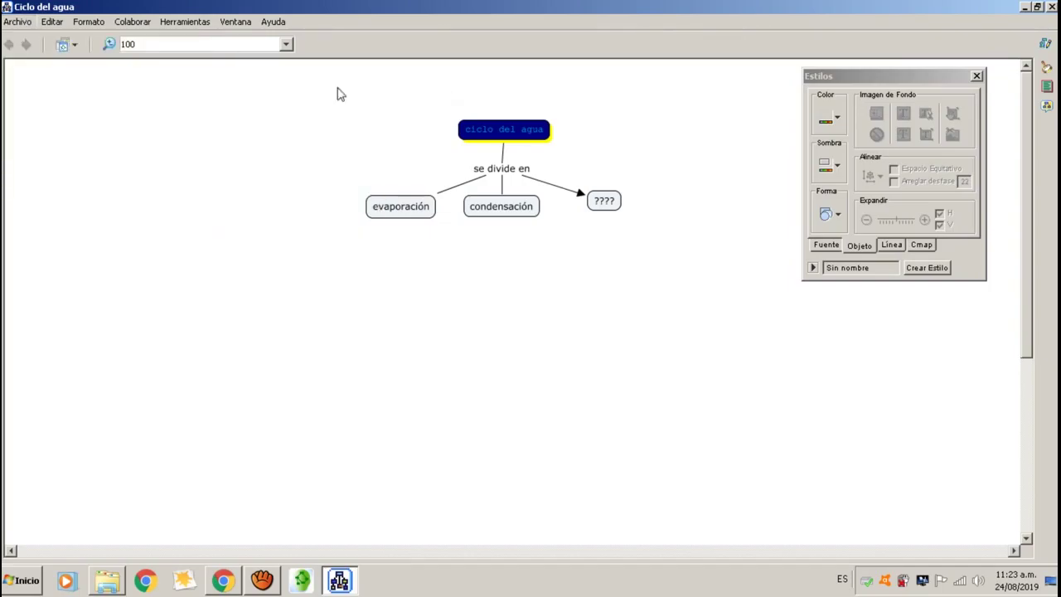
pyautogui.click(17, 22)
pyautogui.moveTo(211, 116)
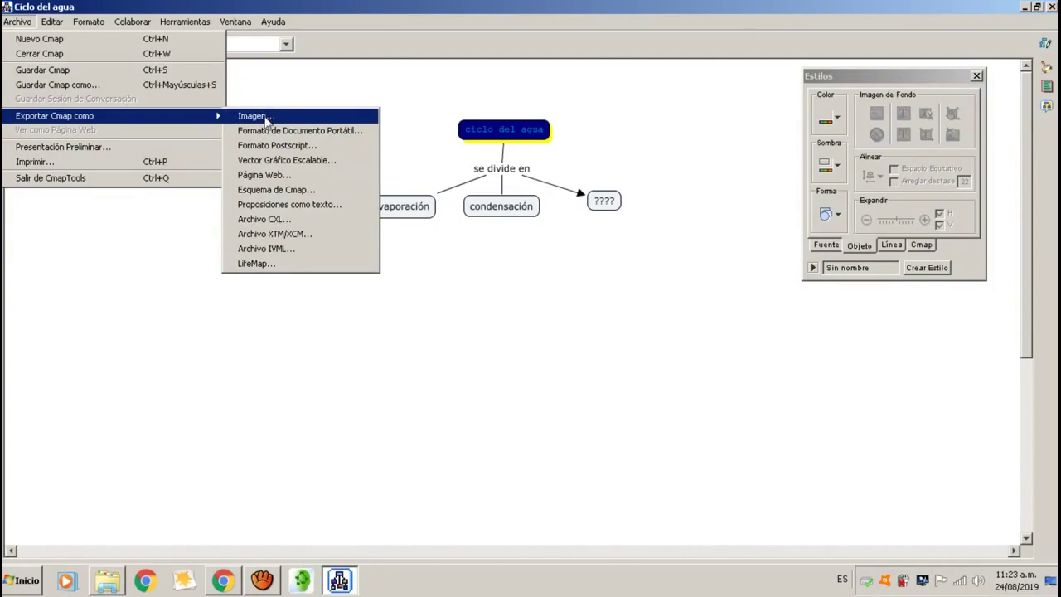
pyautogui.click(266, 117)
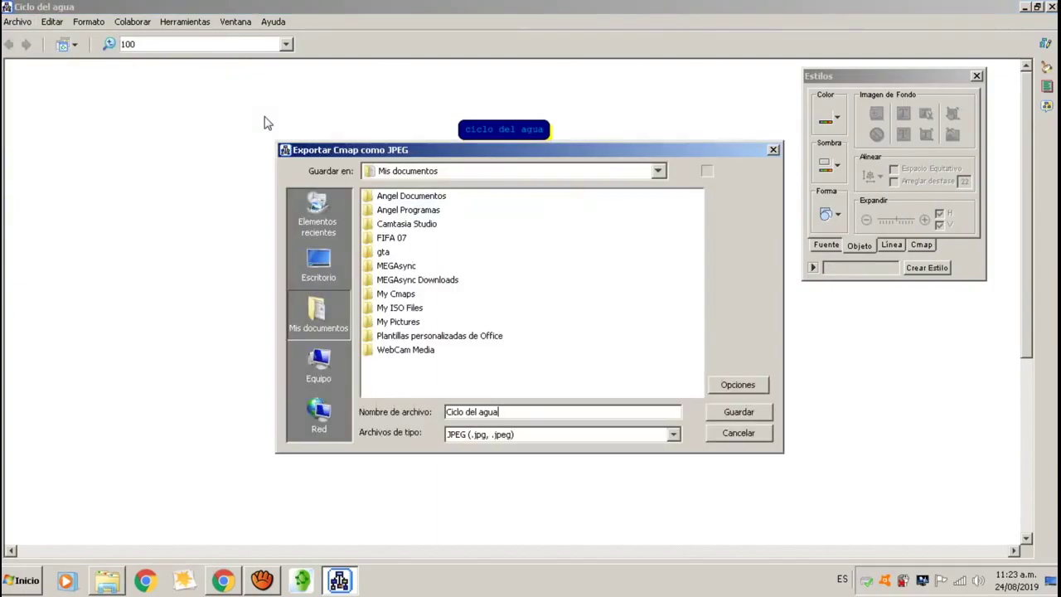
pyautogui.click(335, 277)
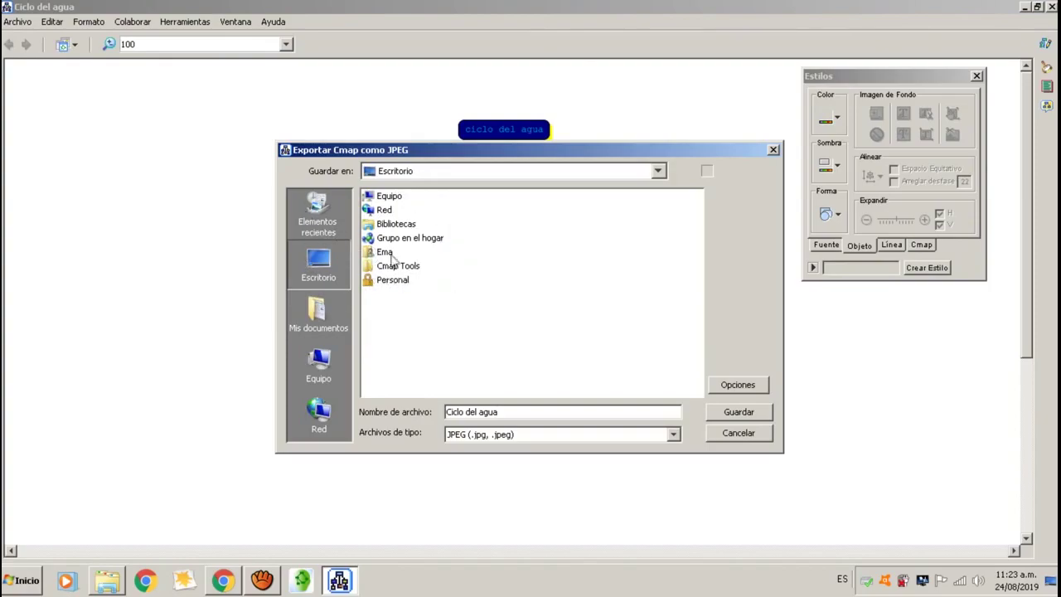
pyautogui.click(321, 329)
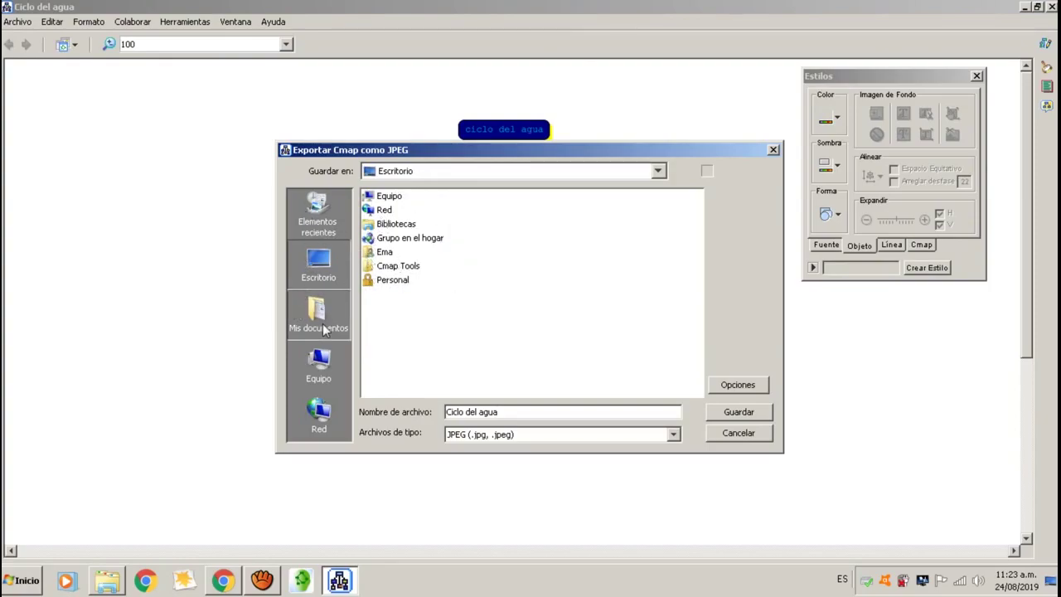
pyautogui.click(328, 279)
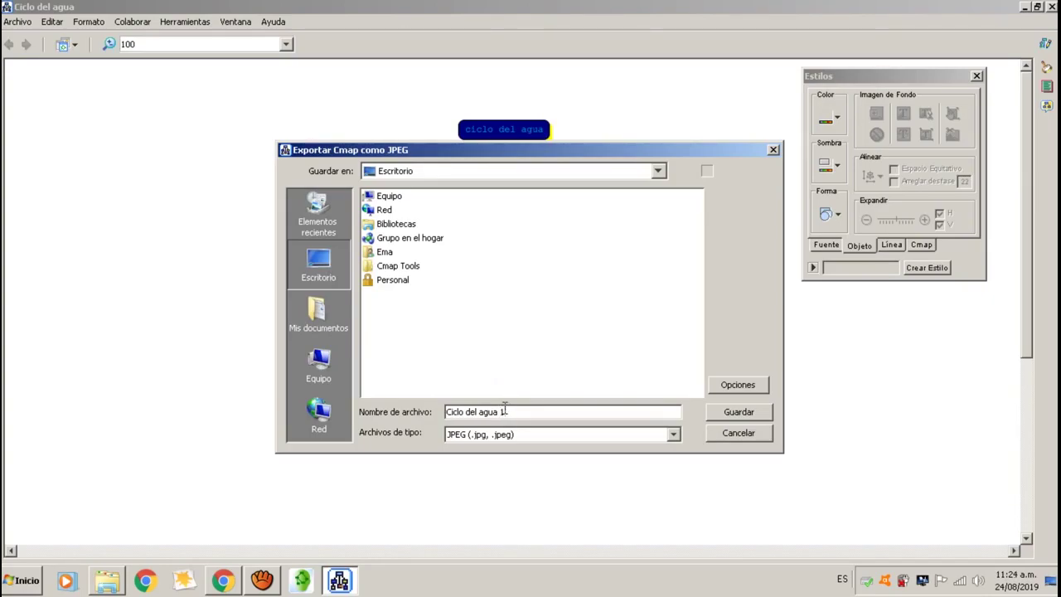
# Save it as JPEG 'Ciclo del agua 1' and confirm the export.
pyautogui.click(675, 436)
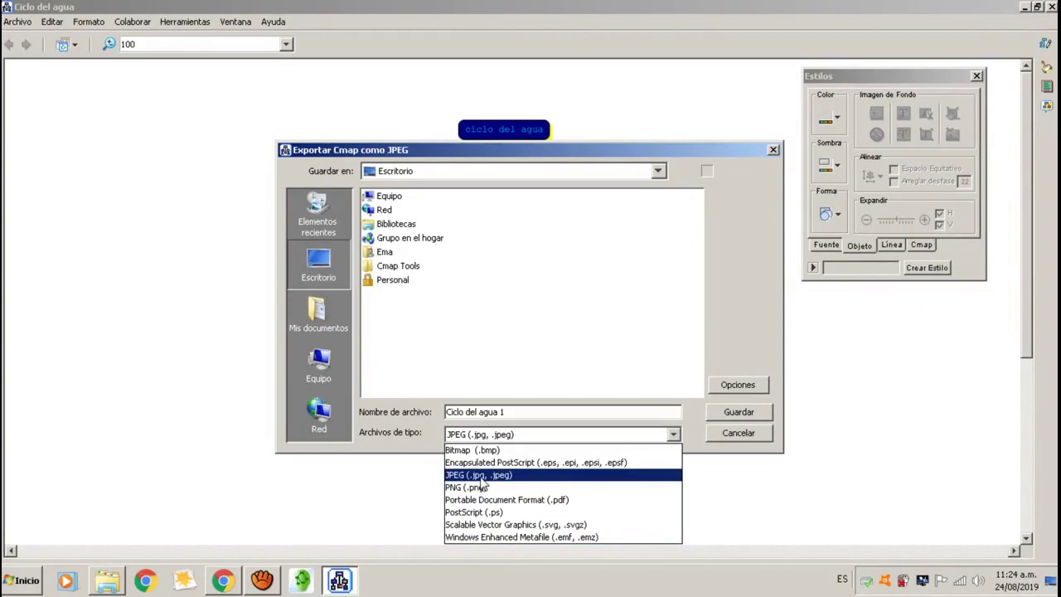
pyautogui.click(481, 478)
pyautogui.click(739, 412)
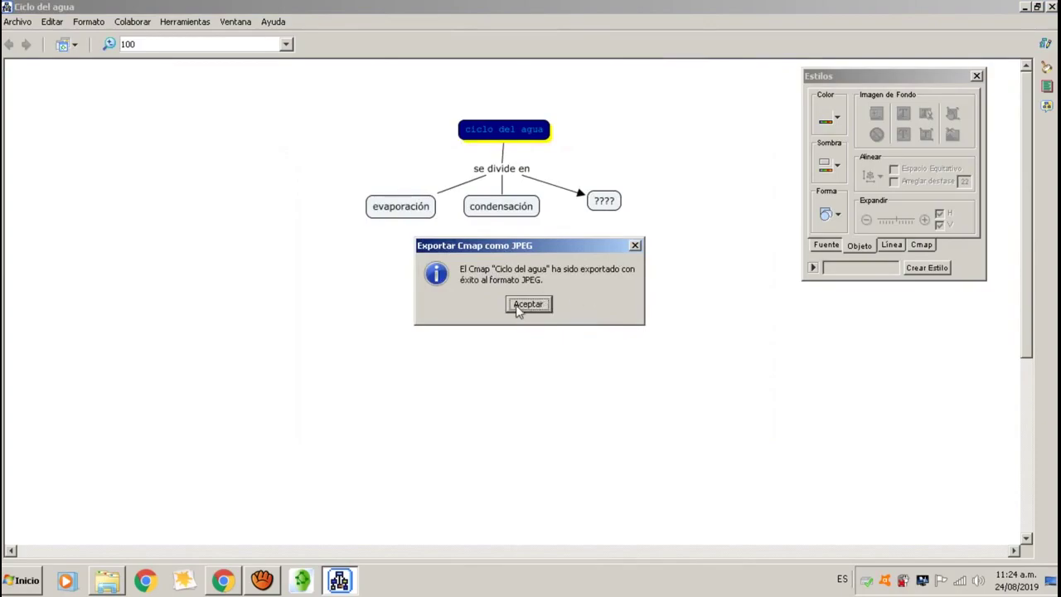
pyautogui.click(532, 307)
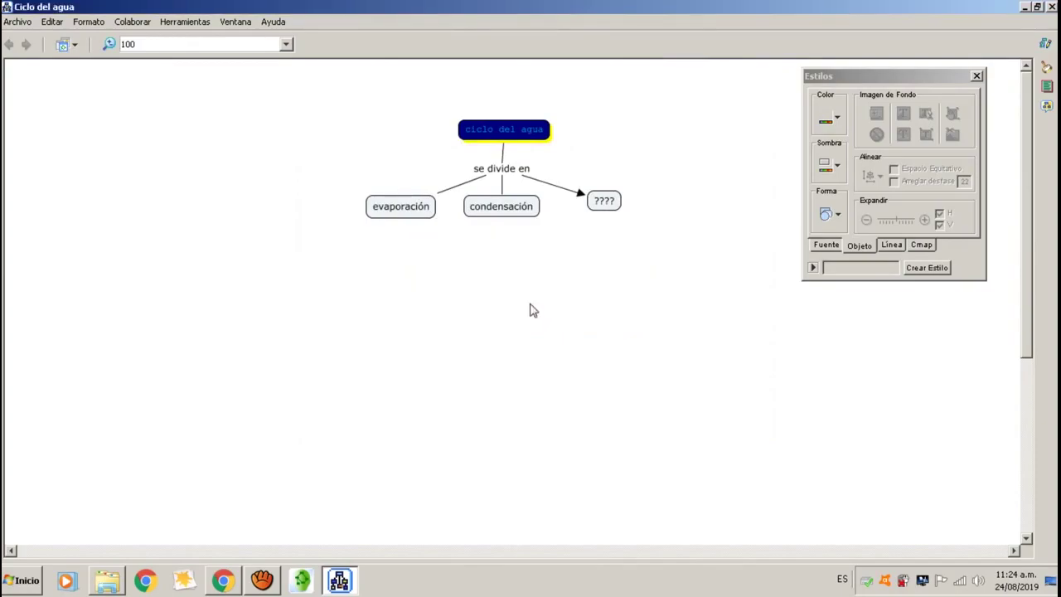
# Close CmapTools and open 'Ciclo del agua 1' from the desktop with Vista previa.
pyautogui.click(1051, 6)
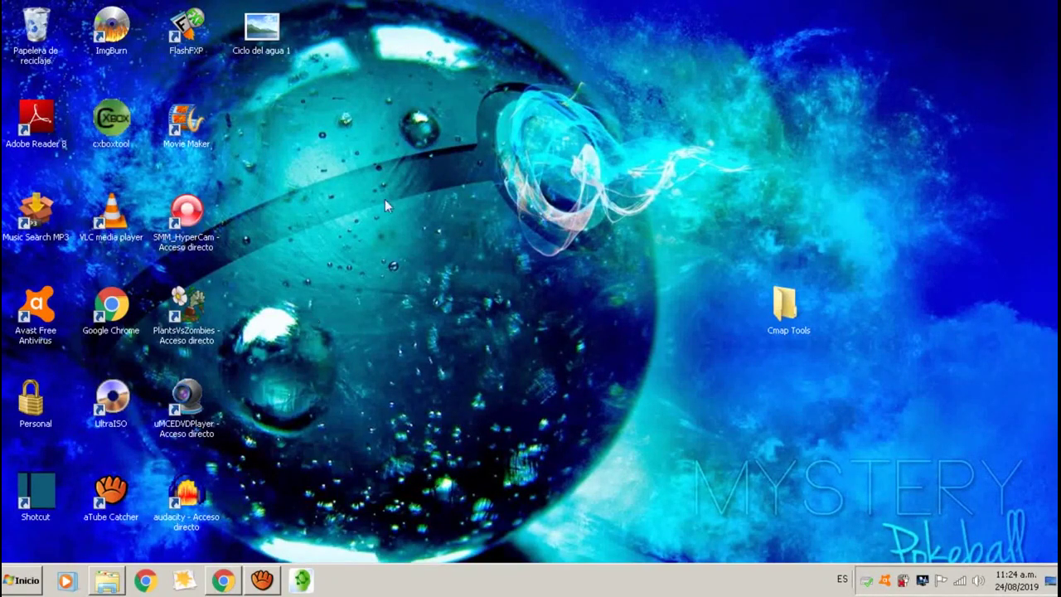
pyautogui.moveTo(267, 30); pyautogui.dragTo(338, 314)
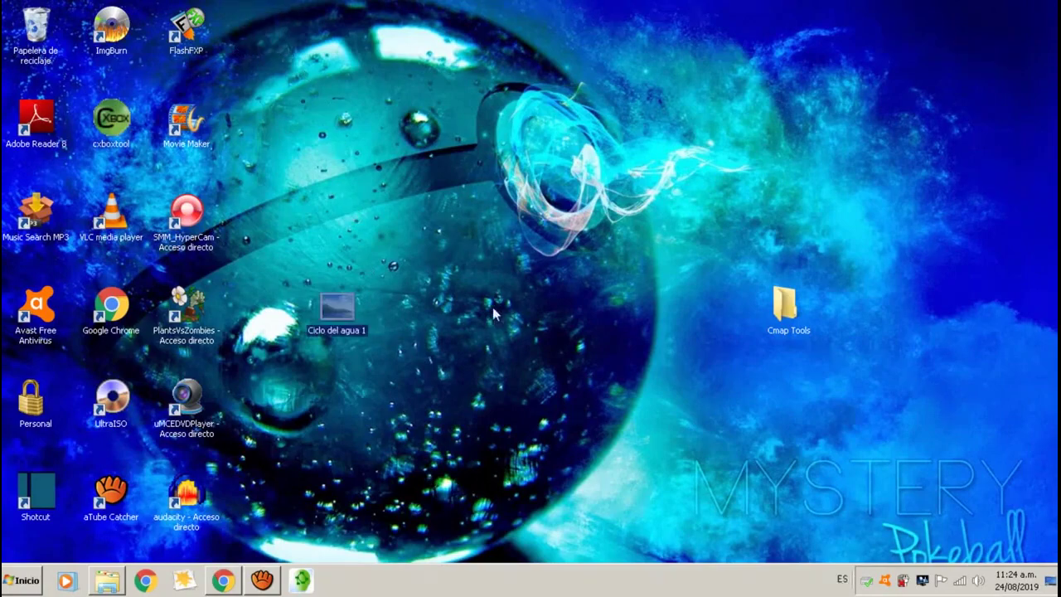
pyautogui.rightClick(339, 313)
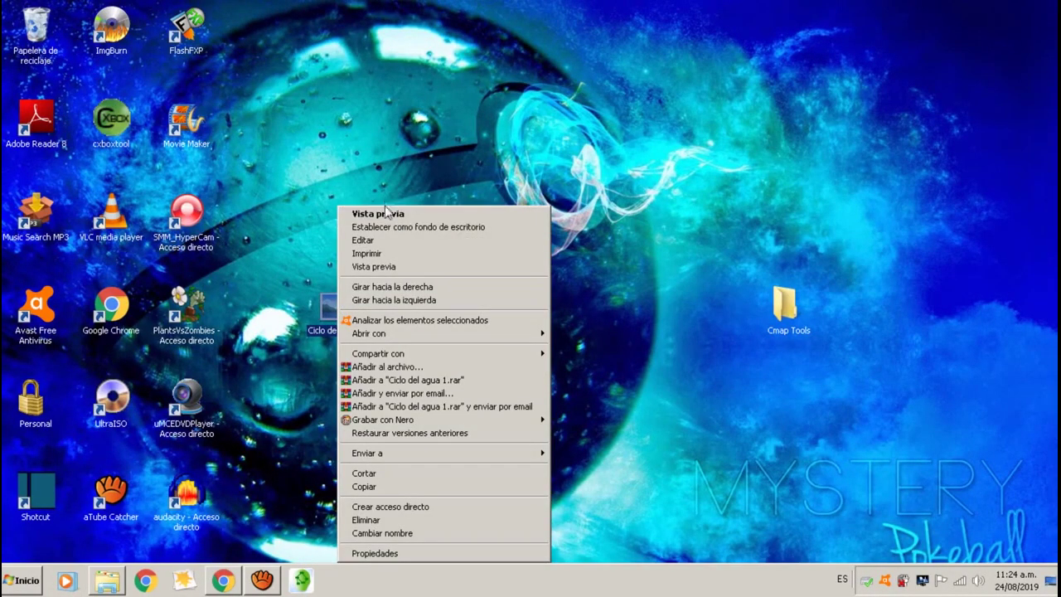
pyautogui.click(386, 215)
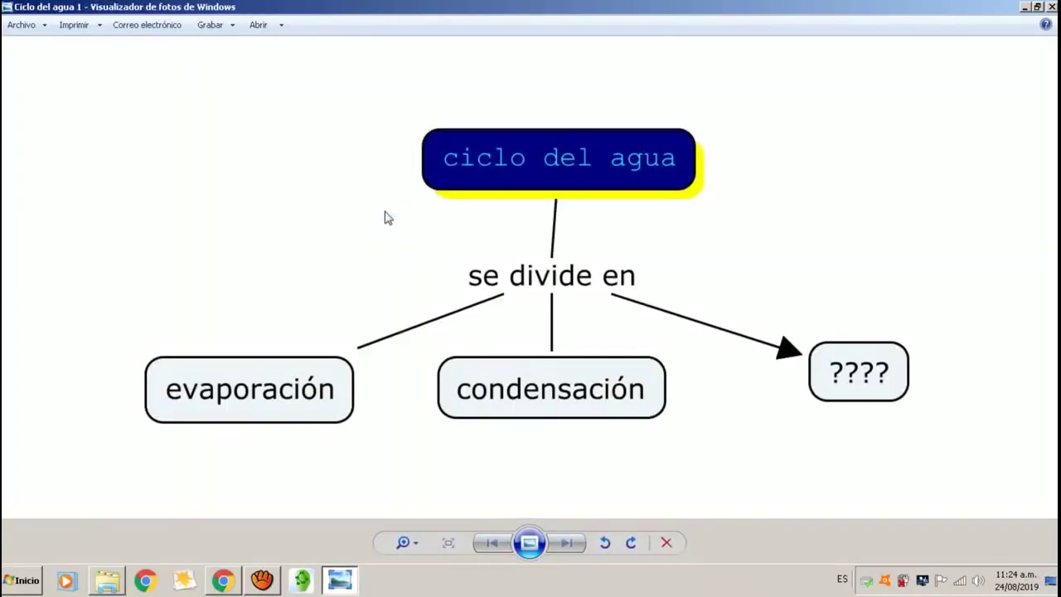
pyautogui.scroll(3, 749, 303)
pyautogui.scroll(-2, 748, 299)
pyautogui.scroll(-2, 747, 299)
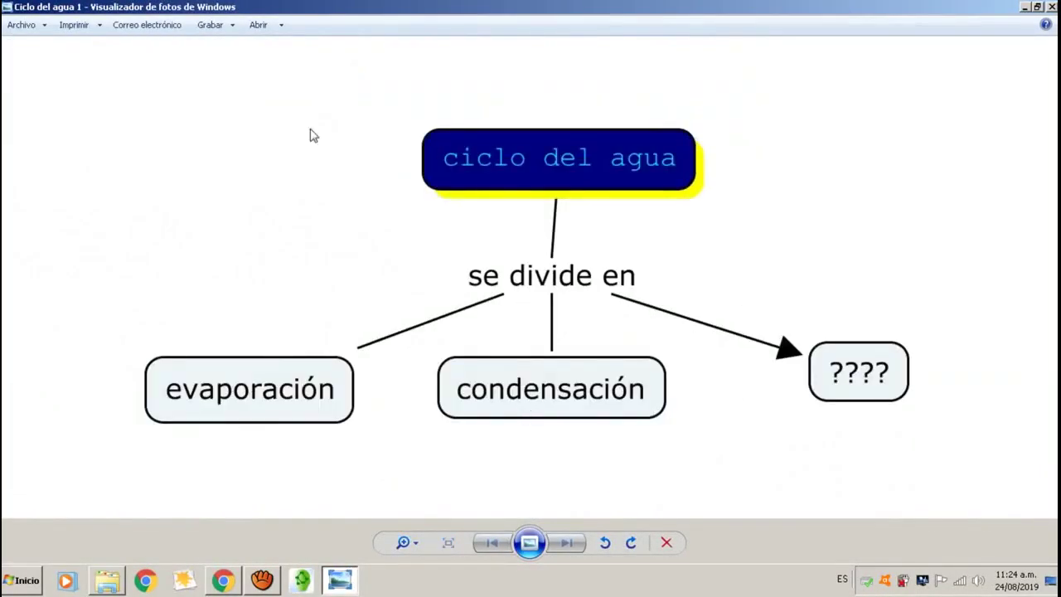